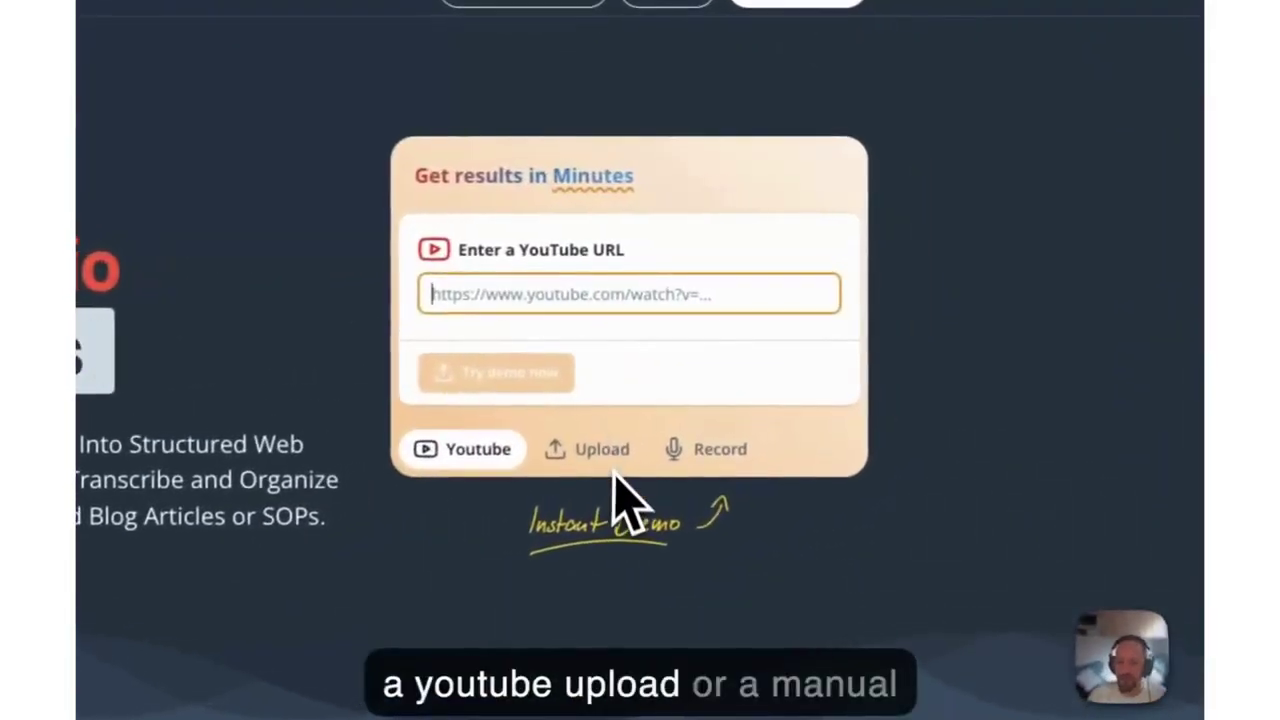
Step: Paste the knitting video's YouTube link into the Youtube field and start the demo conversion
{"action": "left_click", "coordinate": [805, 329]}
{"action": "left_click", "coordinate": [714, 458]}
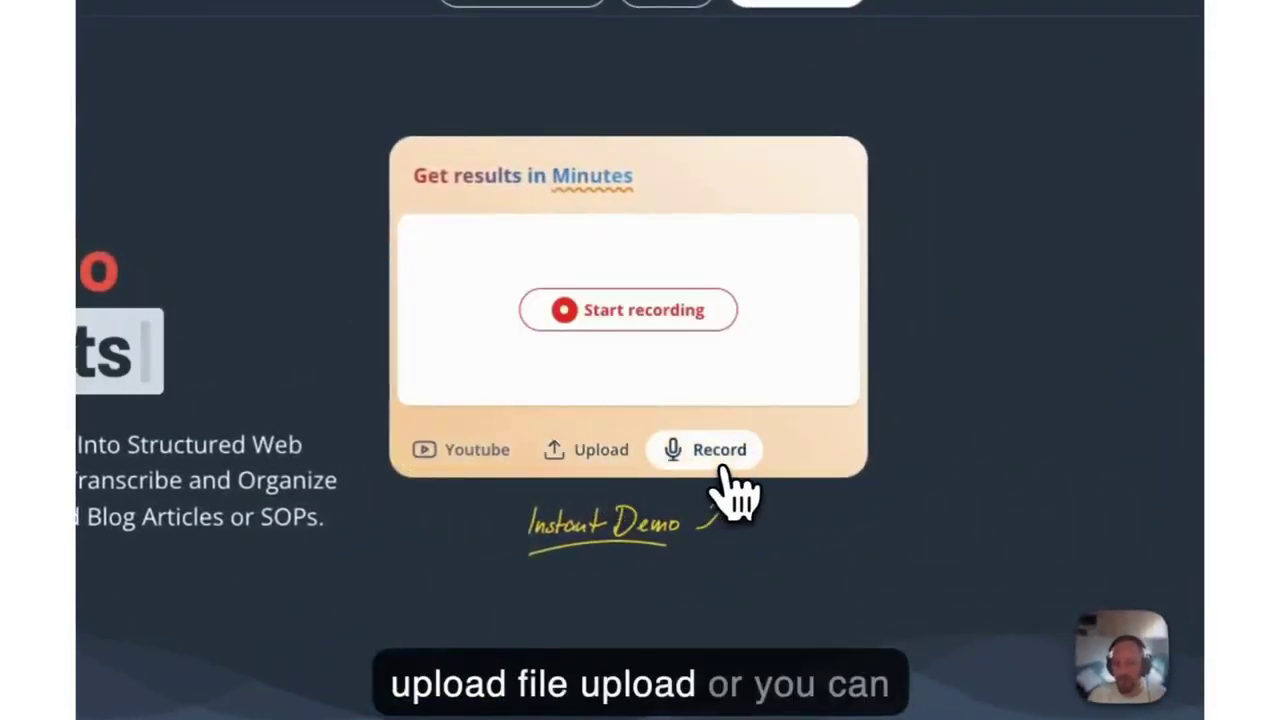
{"action": "left_click", "coordinate": [470, 452]}
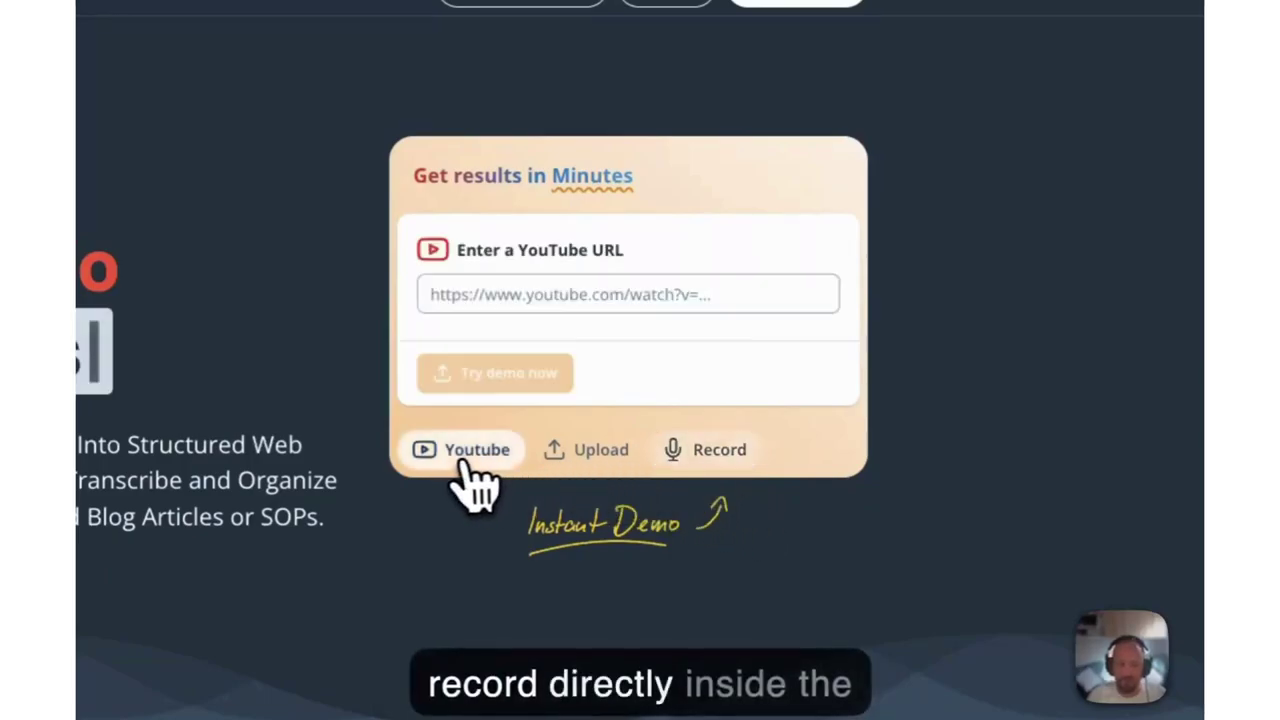
{"action": "left_click", "coordinate": [526, 300]}
{"action": "type", "text": "https://www.youtube.com/watch?v=Egp4NRhIMDg"}
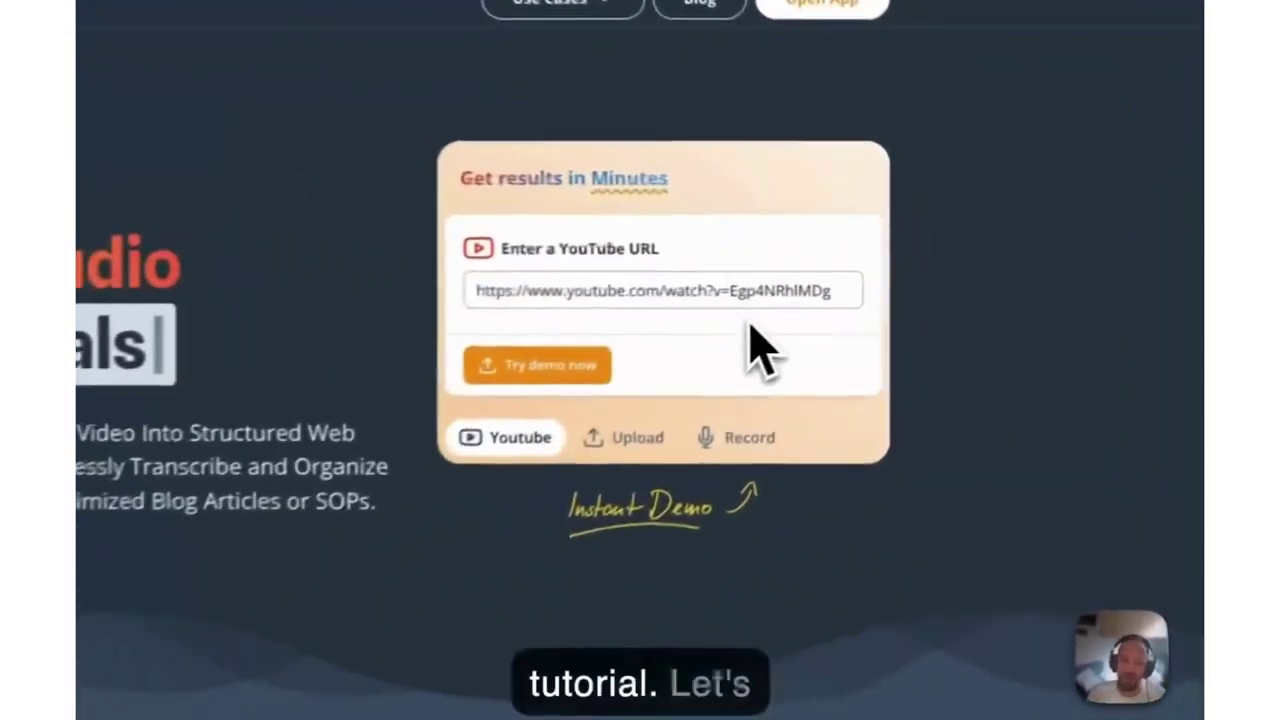
{"action": "left_click", "coordinate": [515, 395]}
Step: Sign up with Google and browse the Content Creation, Educational and Transcription content types
{"action": "left_click", "coordinate": [571, 226]}
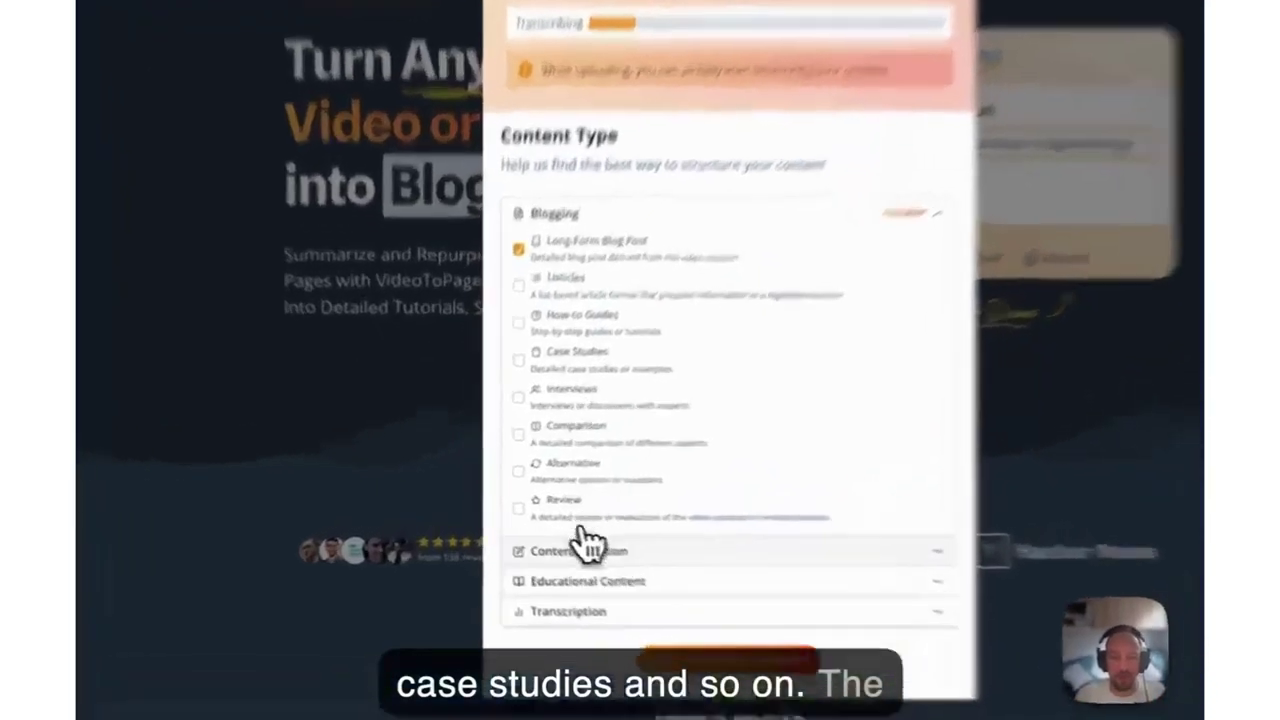
{"action": "left_click", "coordinate": [540, 529]}
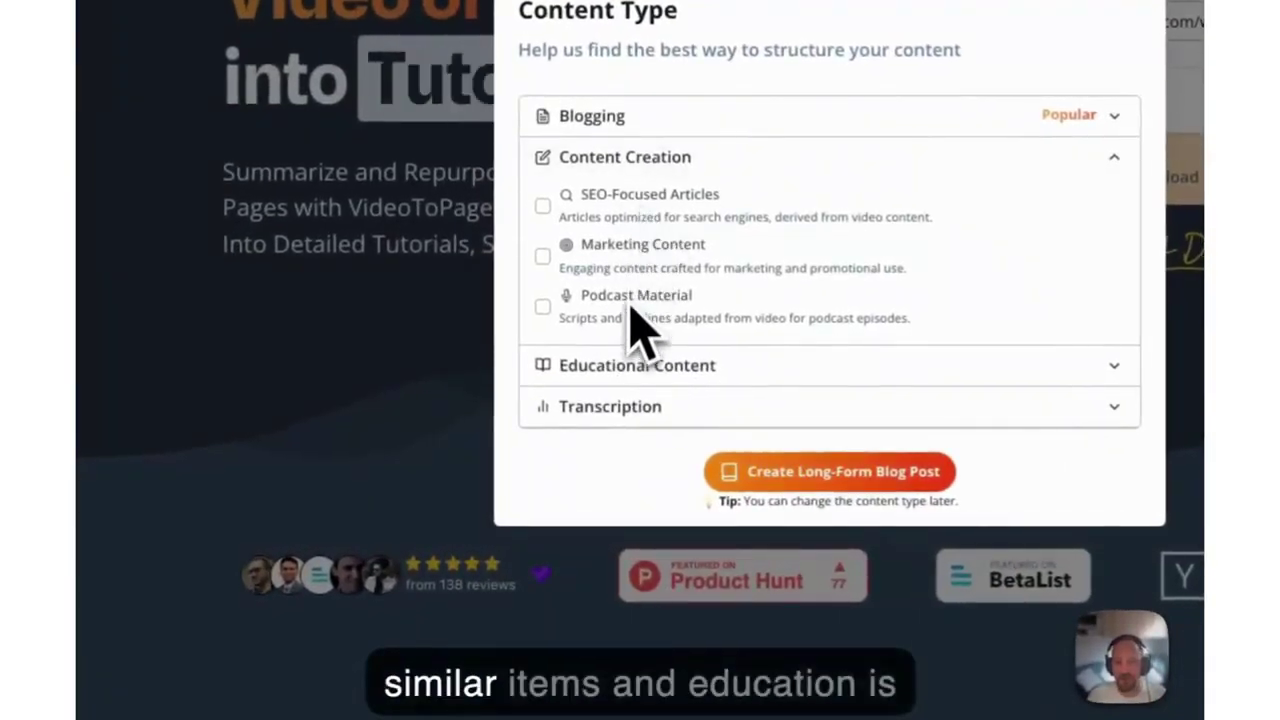
{"action": "left_click", "coordinate": [618, 366]}
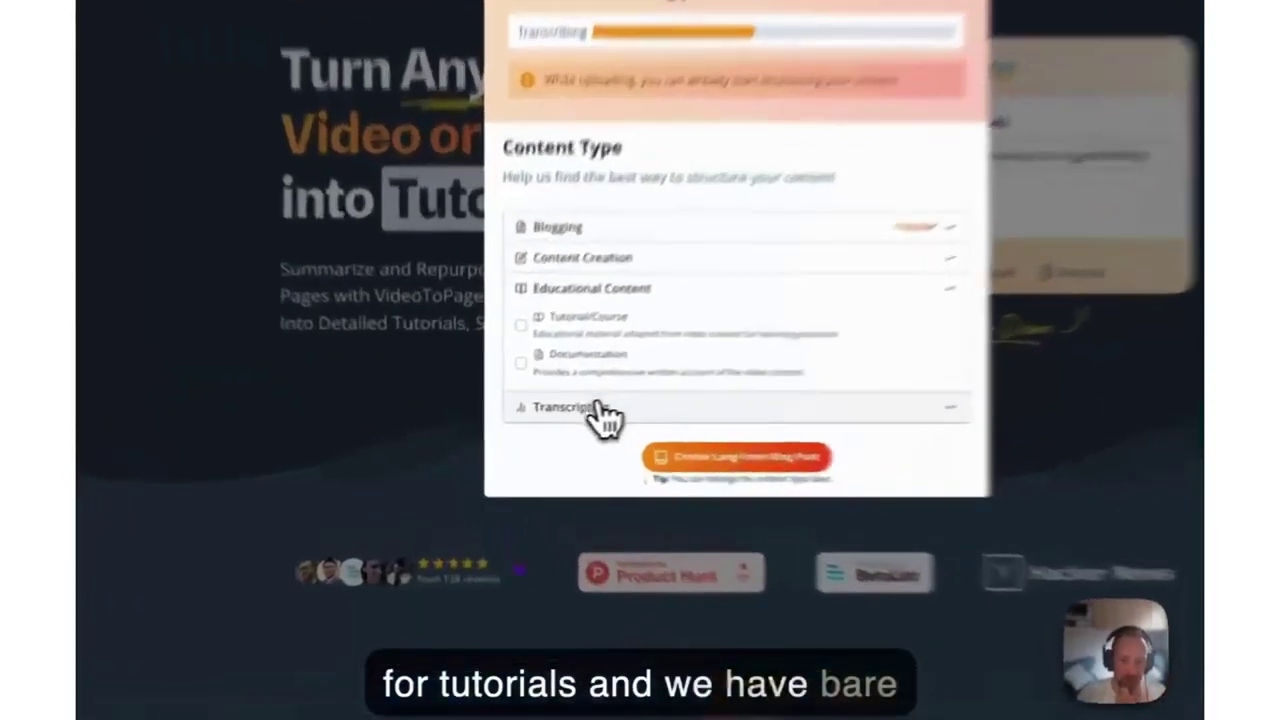
{"action": "left_click", "coordinate": [598, 410]}
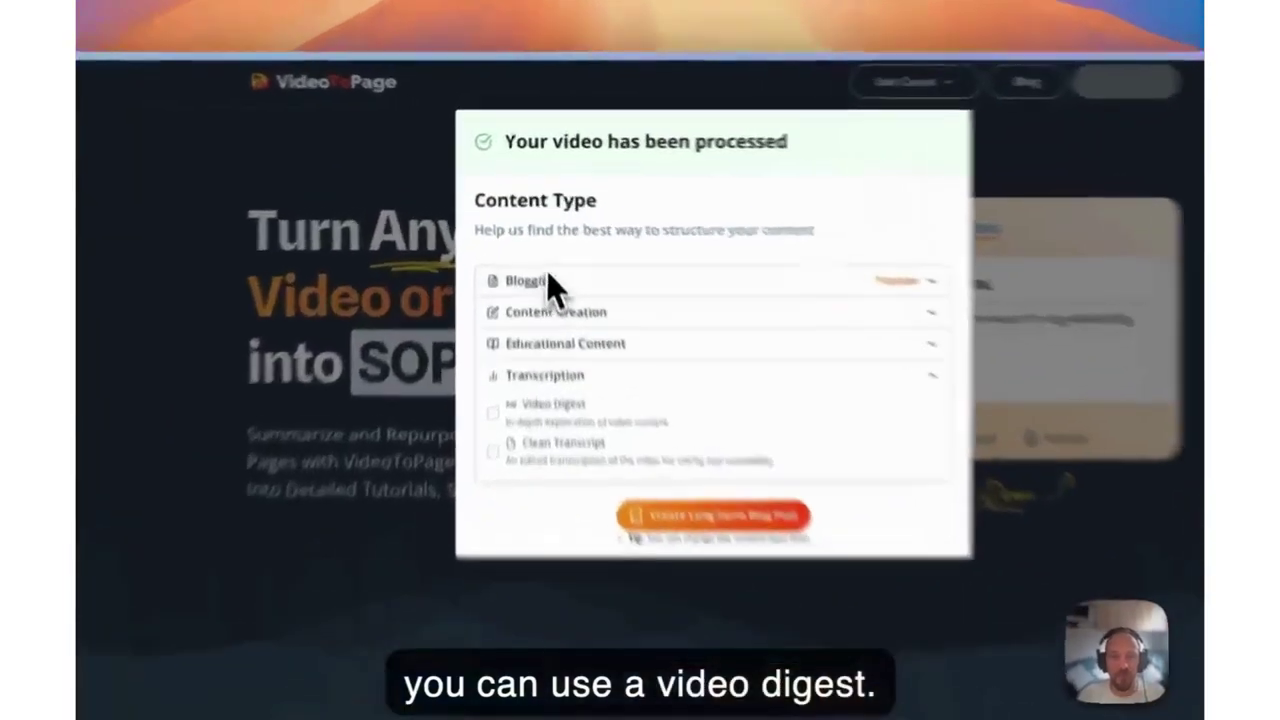
{"action": "left_click", "coordinate": [525, 228]}
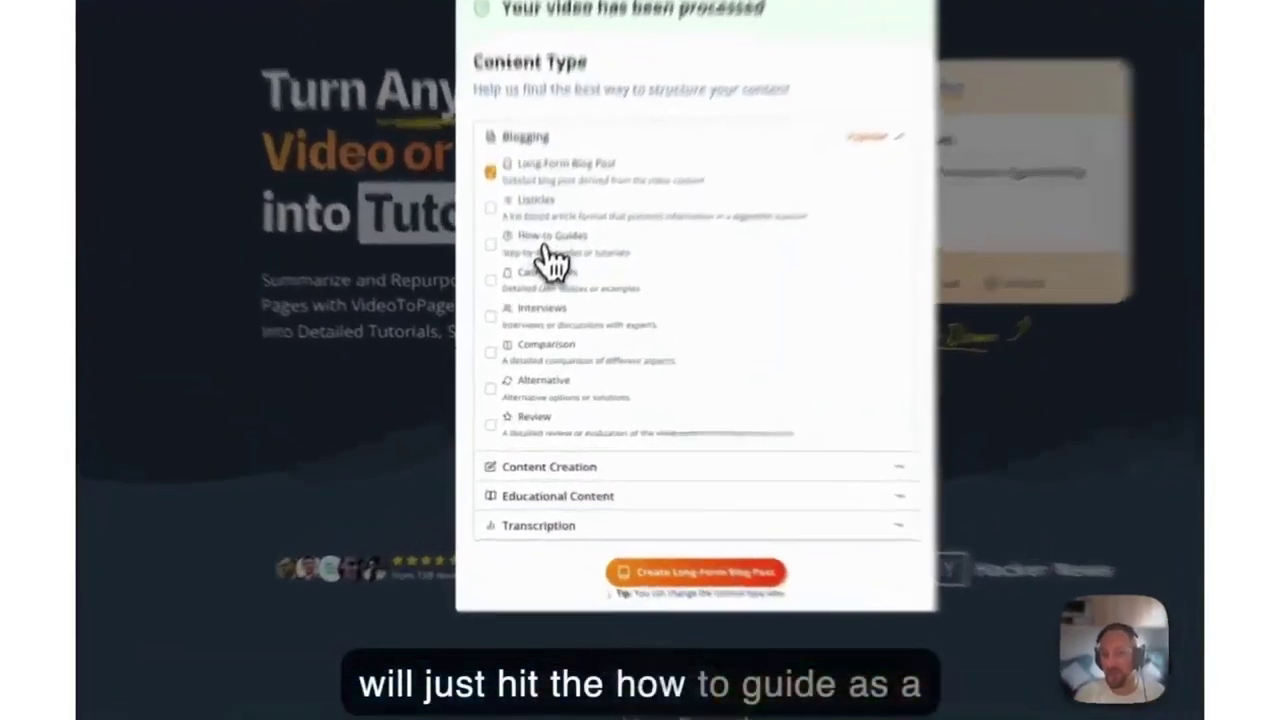
Step: Select How-to Guides under Blogging and generate the How-to Guides page
{"action": "left_click", "coordinate": [548, 315]}
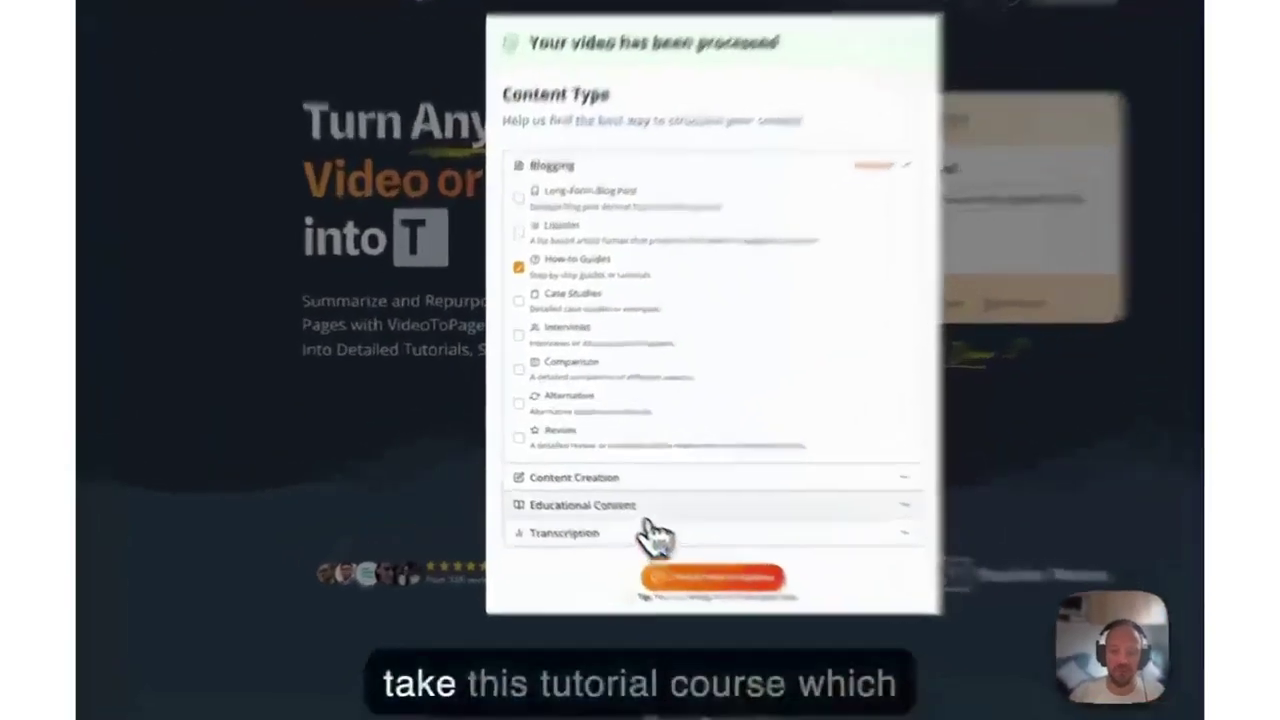
{"action": "left_click", "coordinate": [590, 478]}
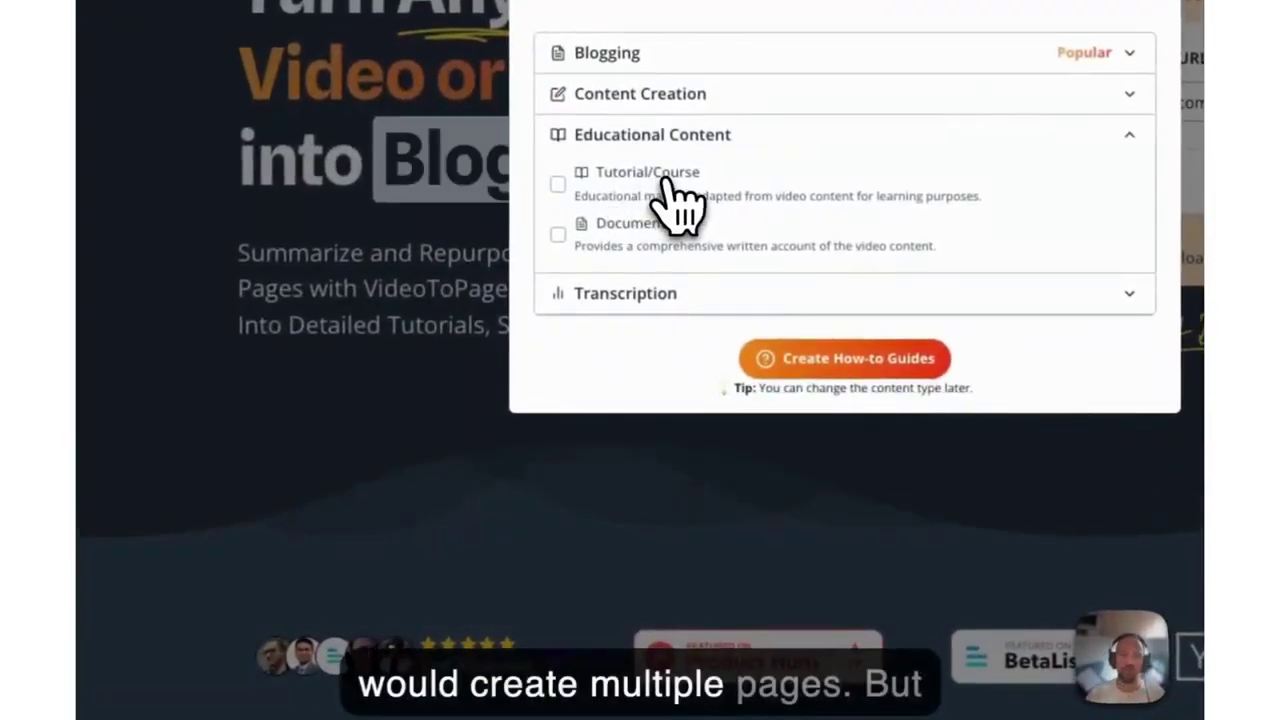
{"action": "left_click", "coordinate": [645, 62]}
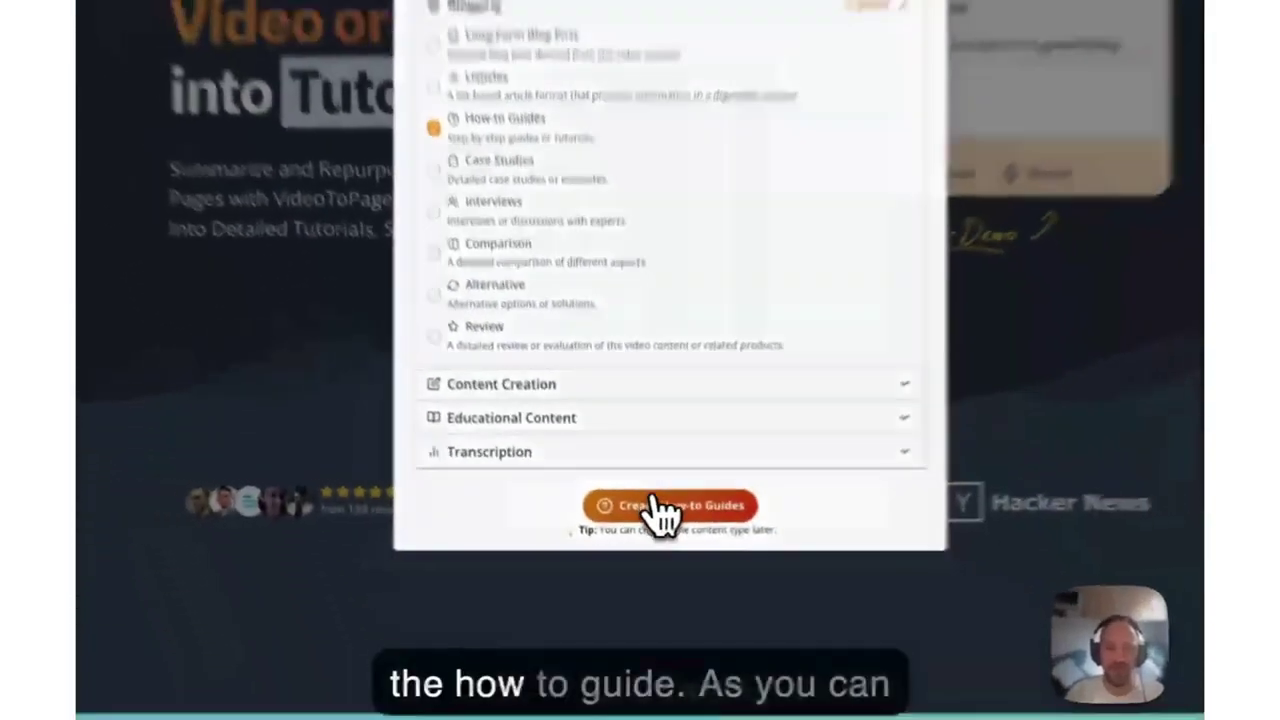
{"action": "left_click", "coordinate": [745, 640]}
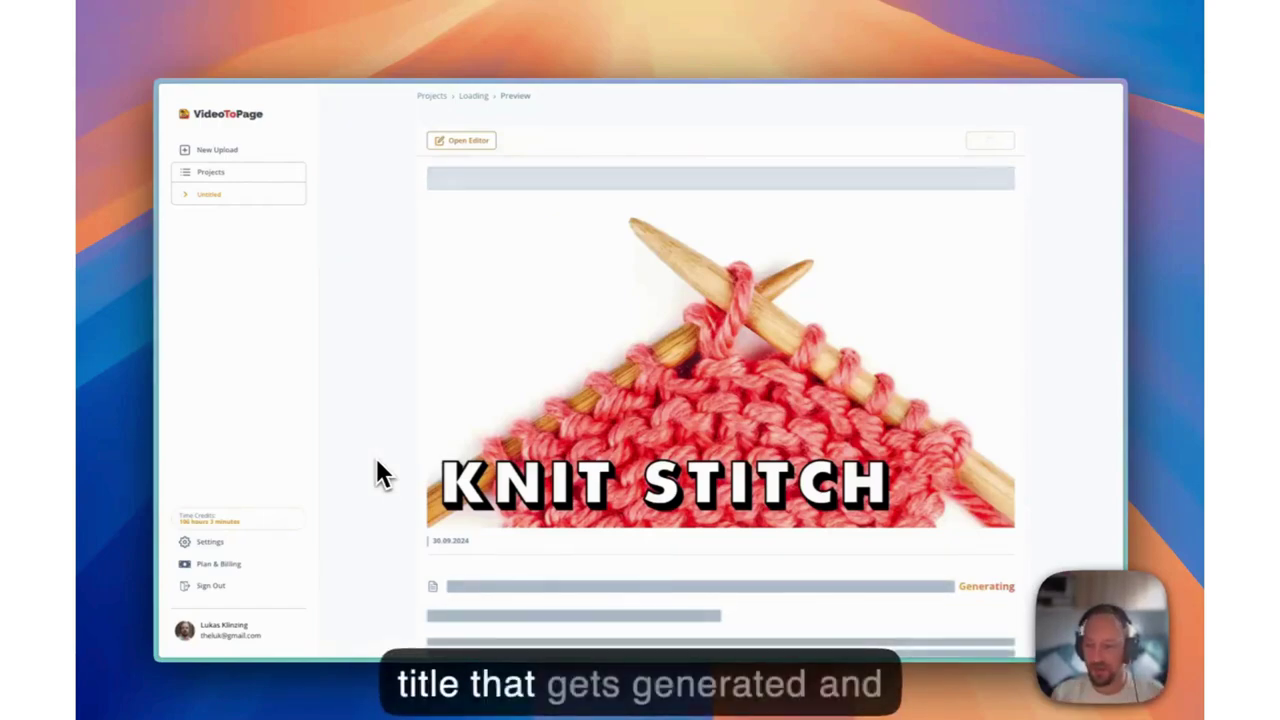
Step: Scroll the preview while 'The Essential Knit Stitch Guide' writes its sections, including Executing the Knit Stitch
{"action": "scroll", "coordinate": [376, 461], "scroll_direction": "down", "scroll_amount": 5}
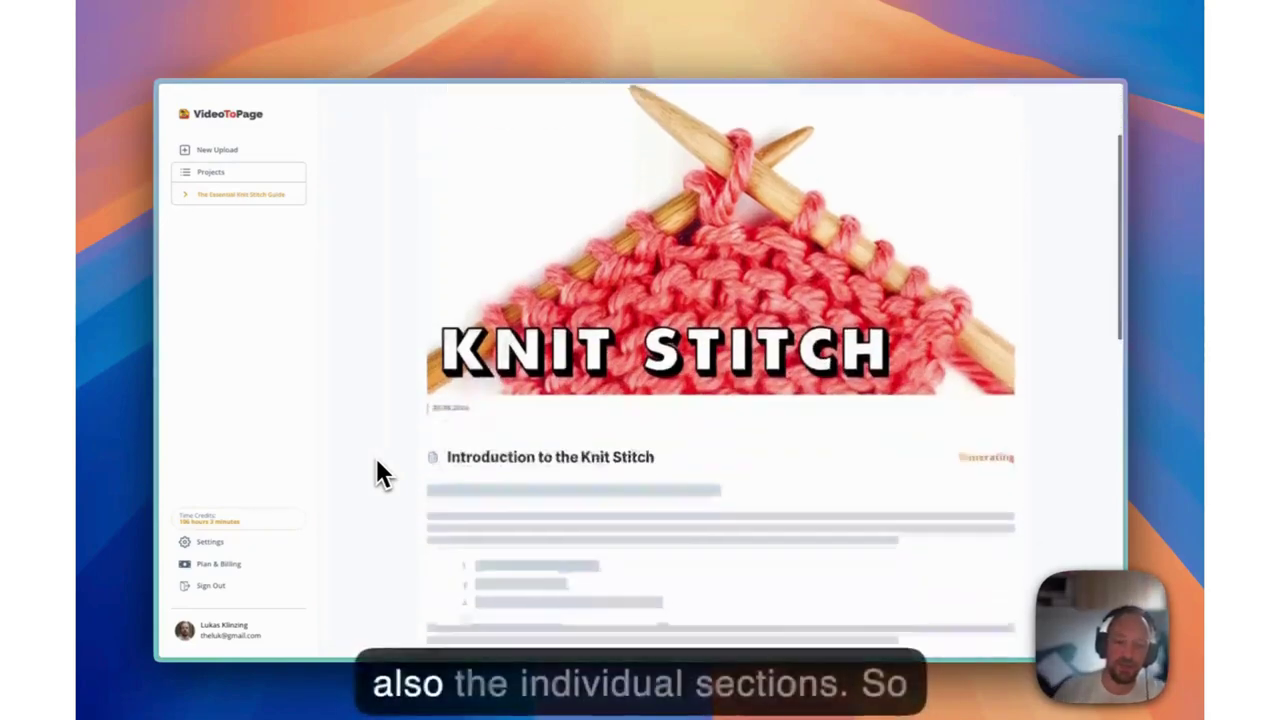
{"action": "scroll", "coordinate": [377, 462], "scroll_direction": "down", "scroll_amount": 1}
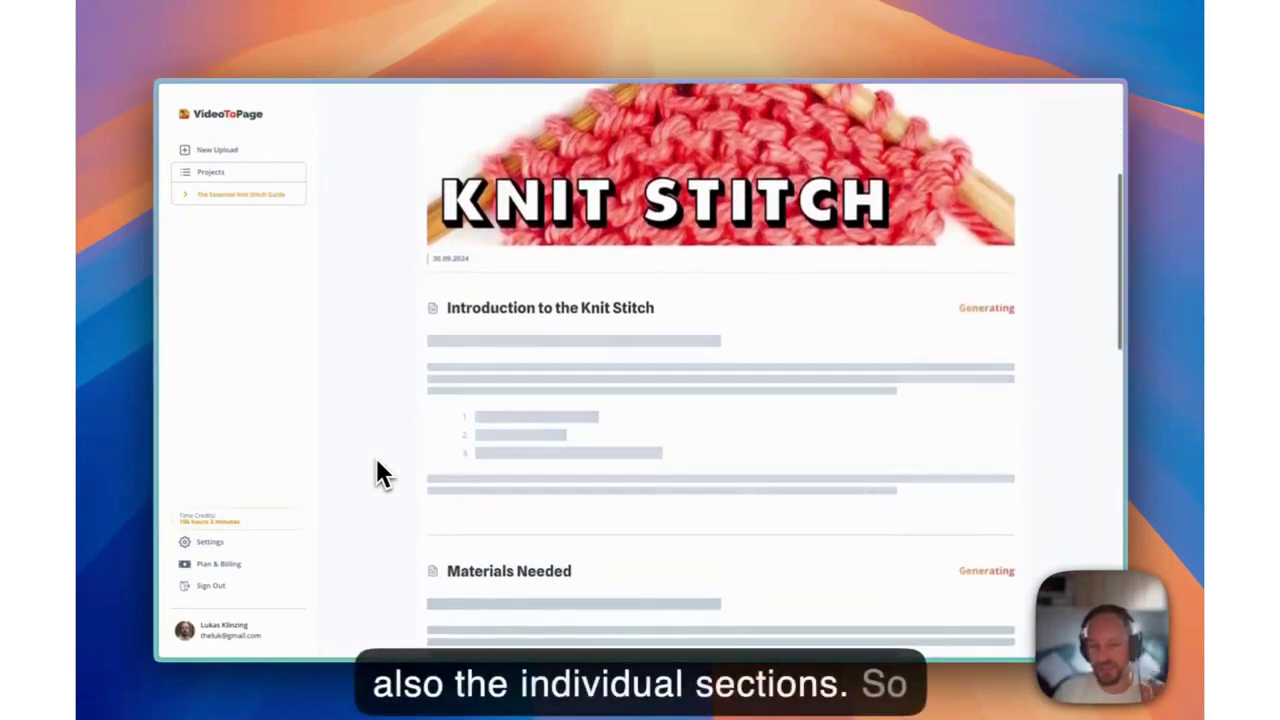
{"action": "scroll", "coordinate": [377, 462], "scroll_direction": "down", "scroll_amount": 20}
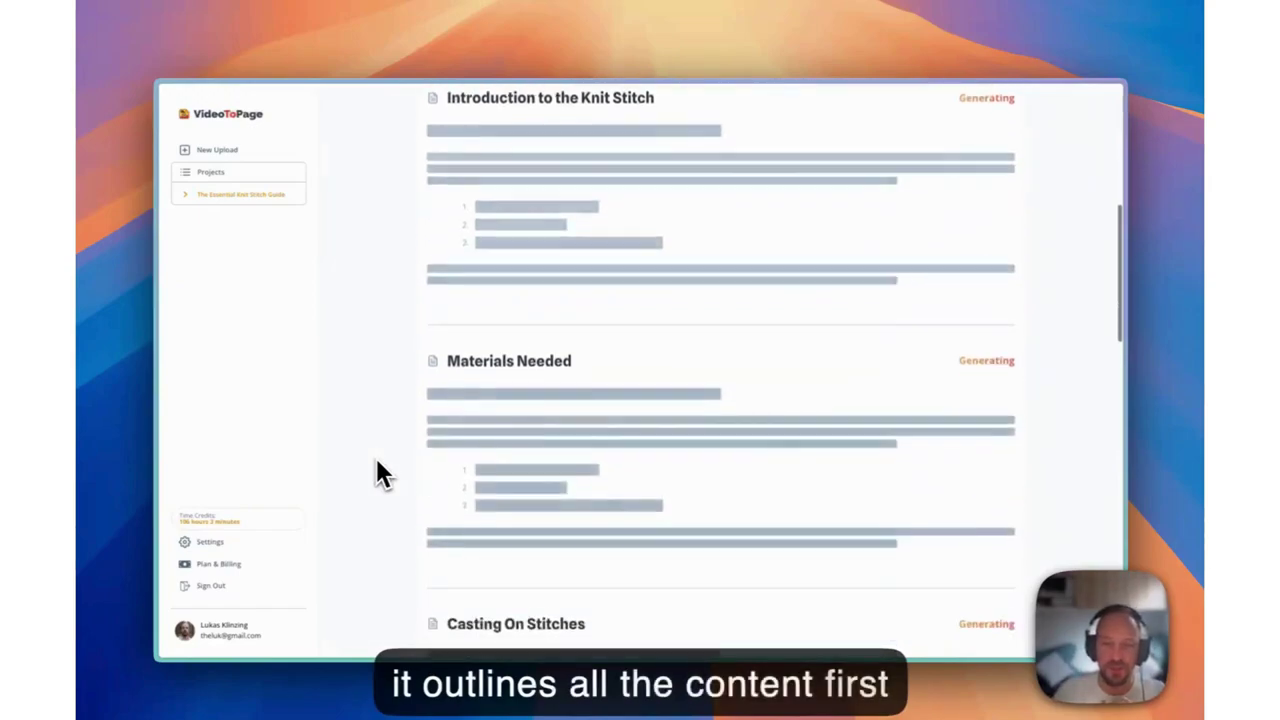
{"action": "scroll", "coordinate": [377, 462], "scroll_direction": "up", "scroll_amount": 20}
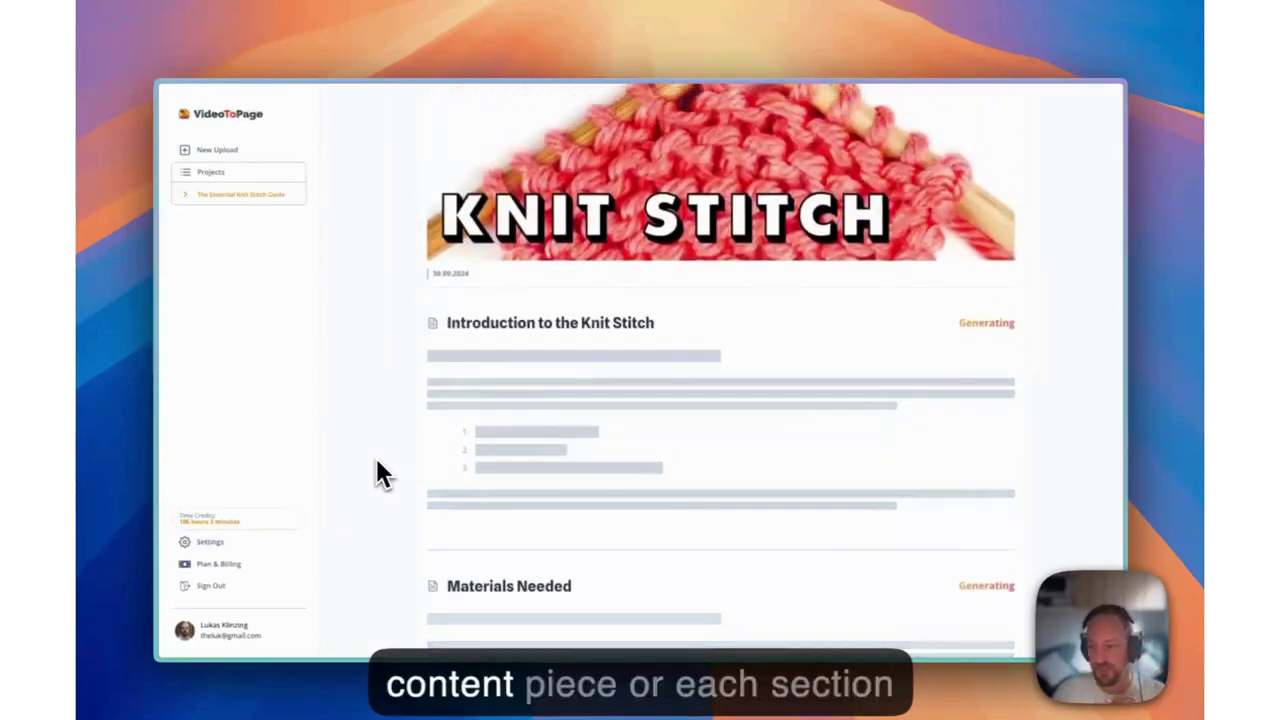
{"action": "scroll", "coordinate": [377, 470], "scroll_direction": "up", "scroll_amount": 3}
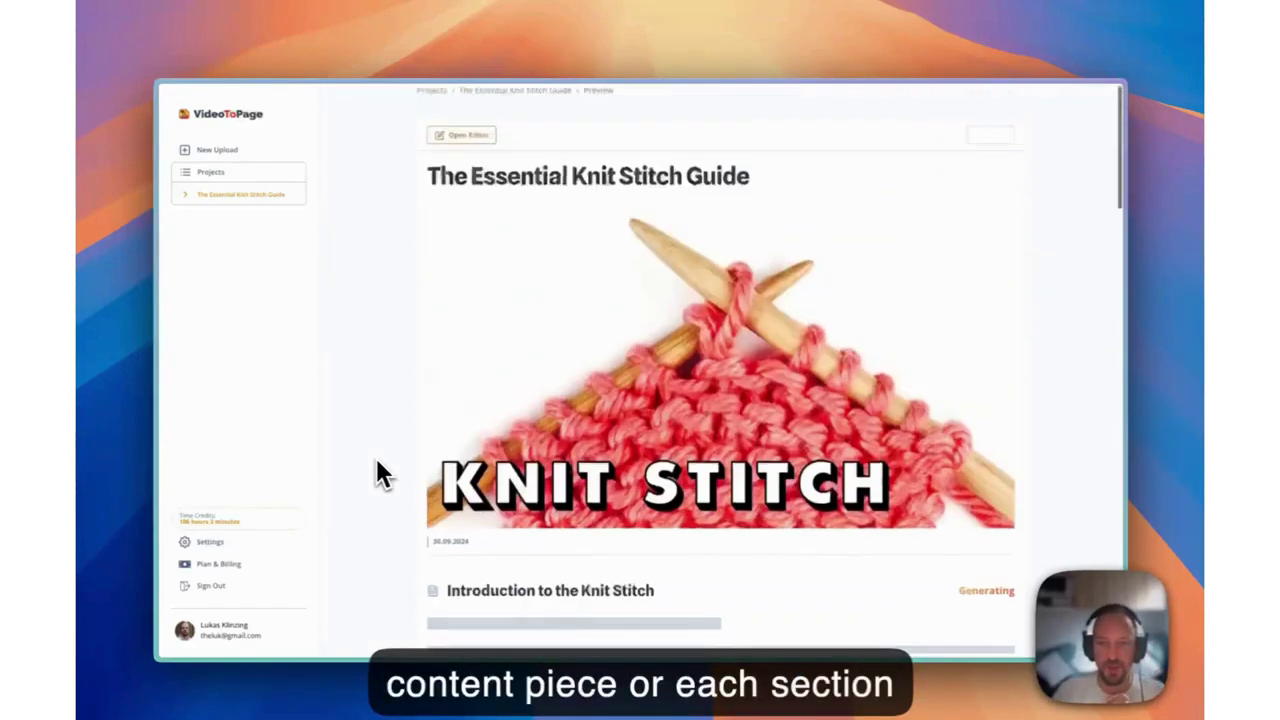
{"action": "scroll", "coordinate": [377, 470], "scroll_direction": "down", "scroll_amount": 4}
{"action": "scroll", "coordinate": [377, 462], "scroll_direction": "down", "scroll_amount": 1}
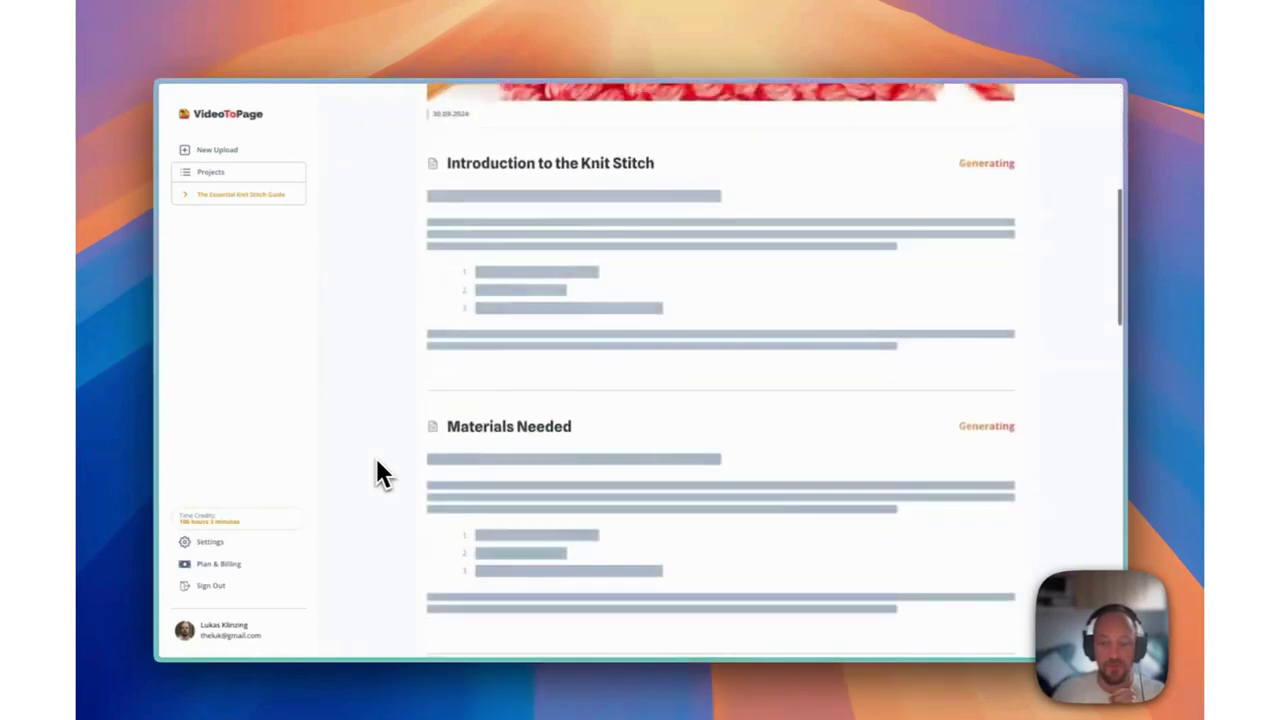
{"action": "scroll", "coordinate": [377, 462], "scroll_direction": "down", "scroll_amount": 10}
{"action": "scroll", "coordinate": [374, 454], "scroll_direction": "up", "scroll_amount": 3}
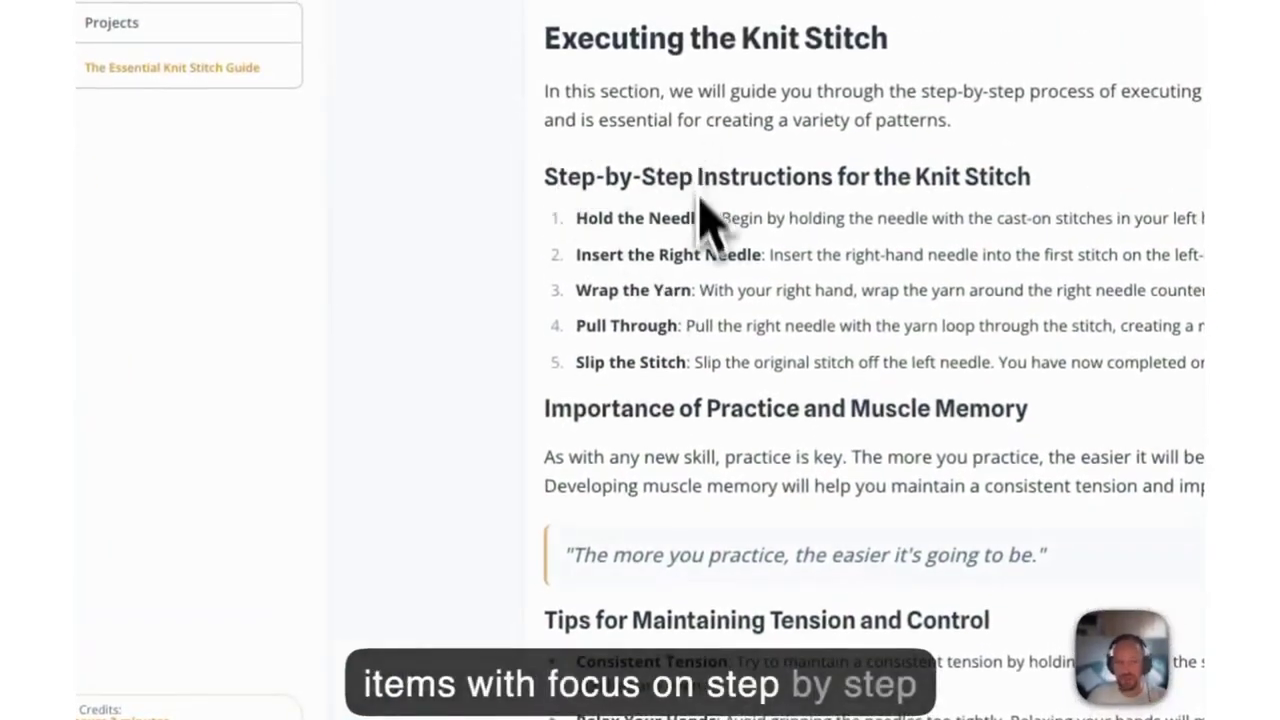
{"action": "scroll", "coordinate": [735, 595], "scroll_direction": "up", "scroll_amount": 2}
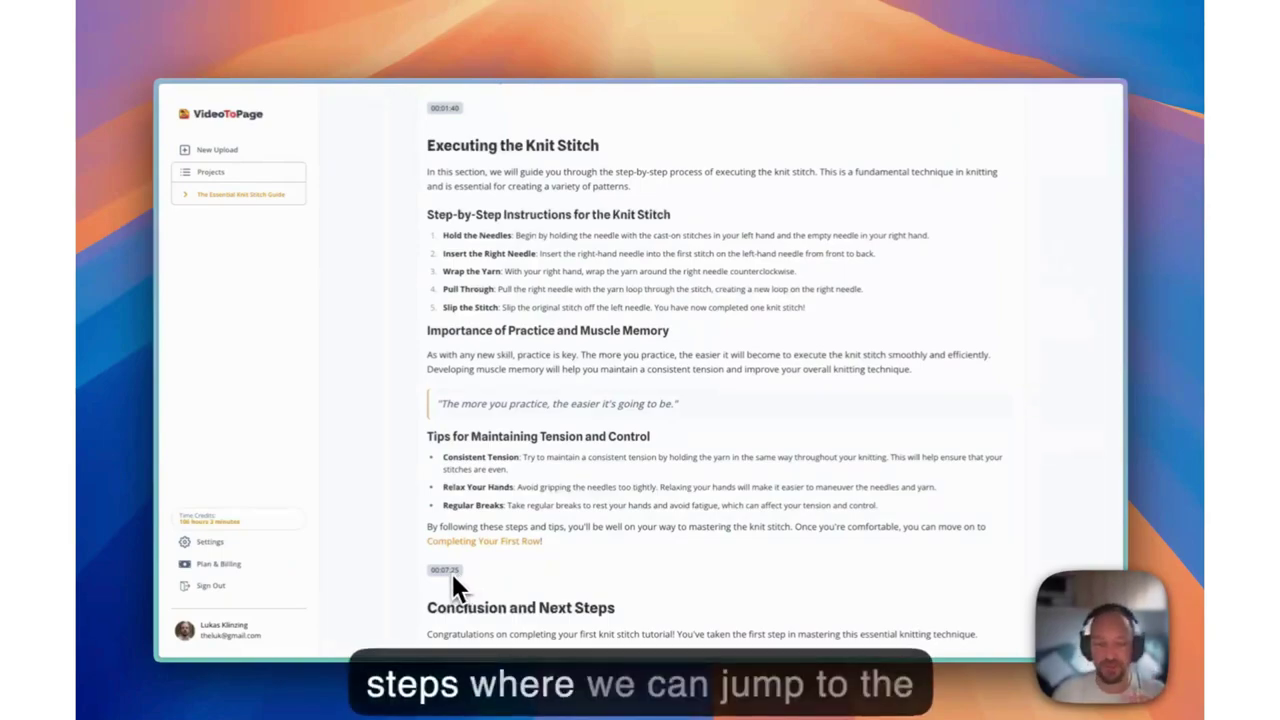
{"action": "scroll", "coordinate": [460, 575], "scroll_direction": "down", "scroll_amount": 3}
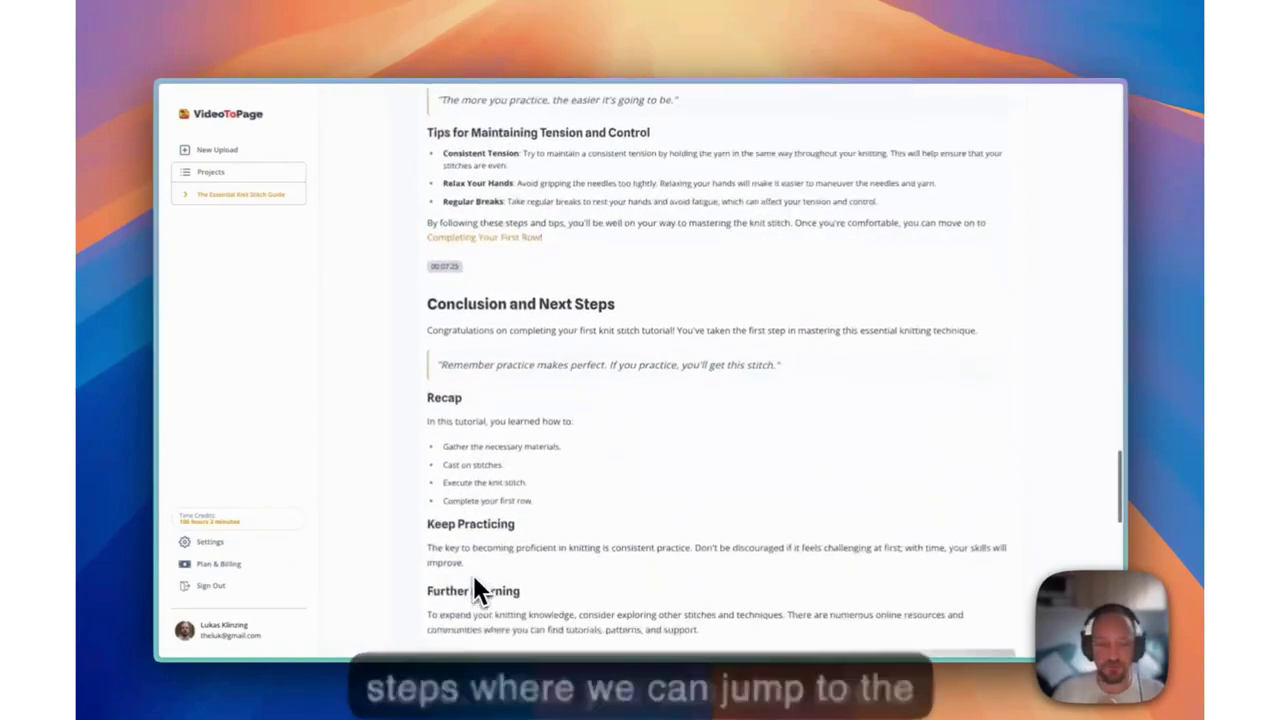
{"action": "scroll", "coordinate": [472, 578], "scroll_direction": "up", "scroll_amount": 10}
{"action": "scroll", "coordinate": [475, 582], "scroll_direction": "up", "scroll_amount": 15}
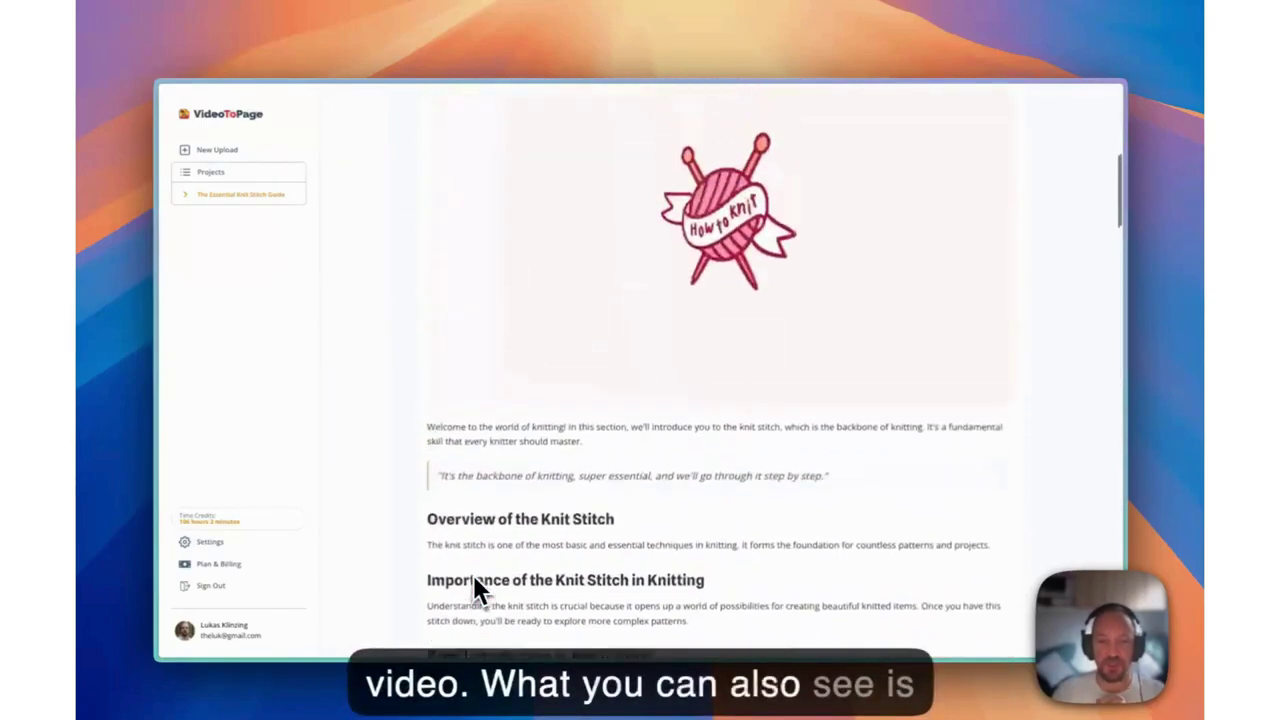
{"action": "scroll", "coordinate": [478, 590], "scroll_direction": "down", "scroll_amount": 5}
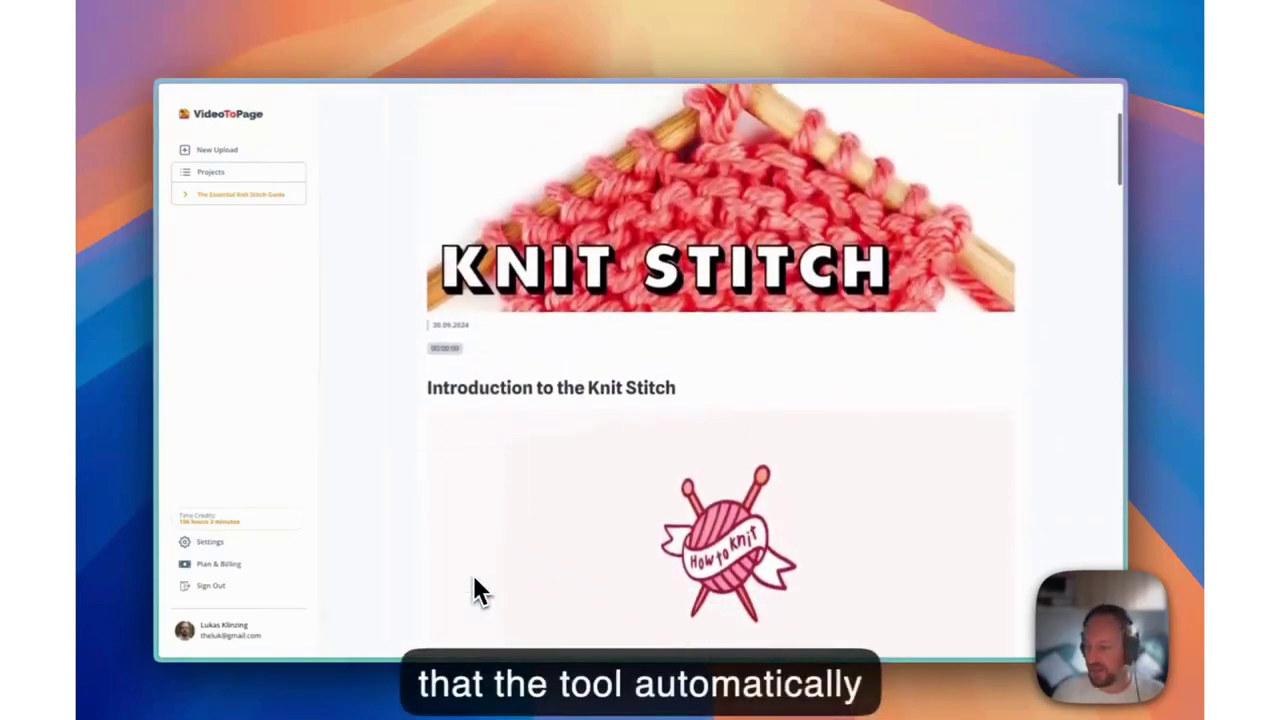
{"action": "scroll", "coordinate": [475, 588], "scroll_direction": "down", "scroll_amount": 8}
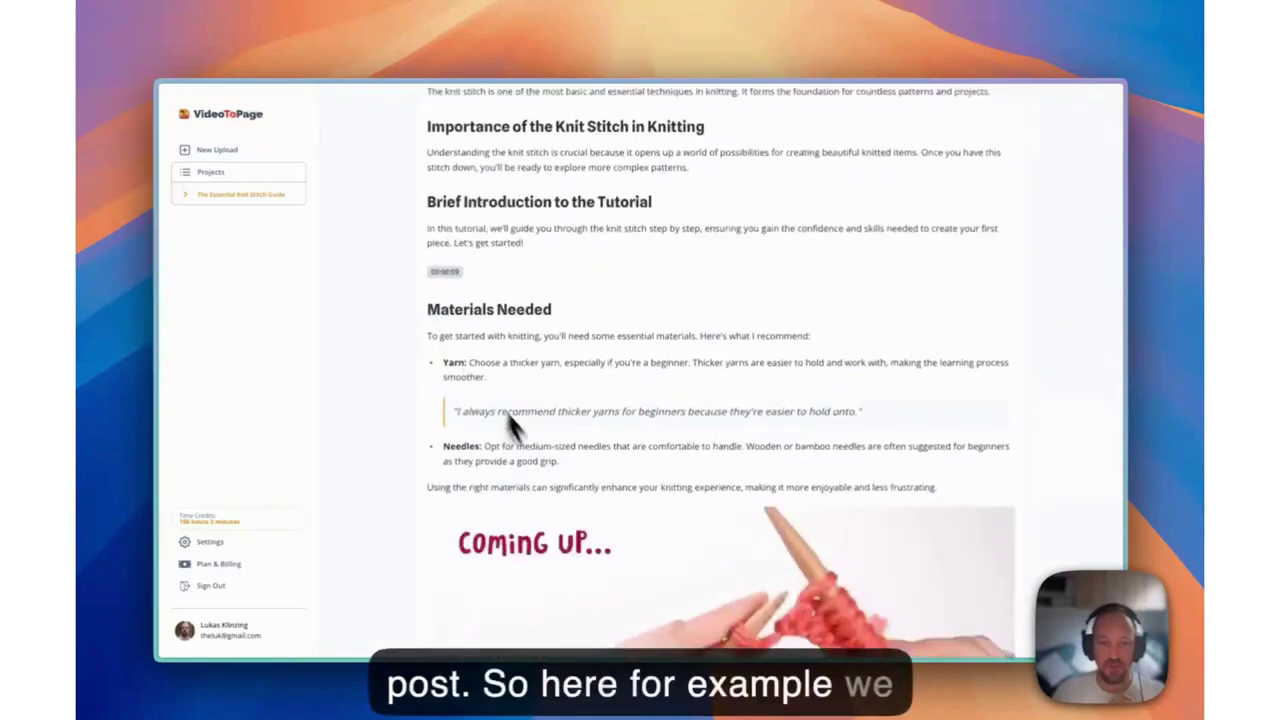
{"action": "scroll", "coordinate": [510, 425], "scroll_direction": "down", "scroll_amount": 5}
{"action": "scroll", "coordinate": [797, 263], "scroll_direction": "down", "scroll_amount": 5}
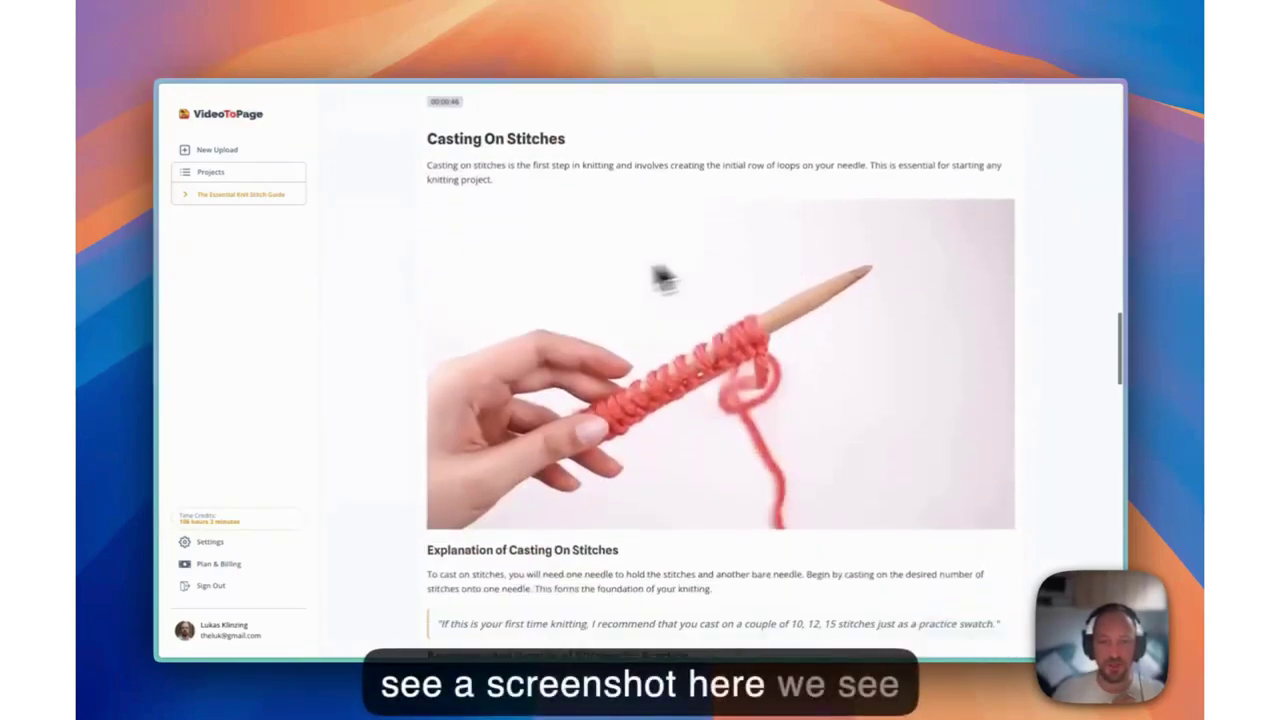
{"action": "scroll", "coordinate": [695, 323], "scroll_direction": "down", "scroll_amount": 20}
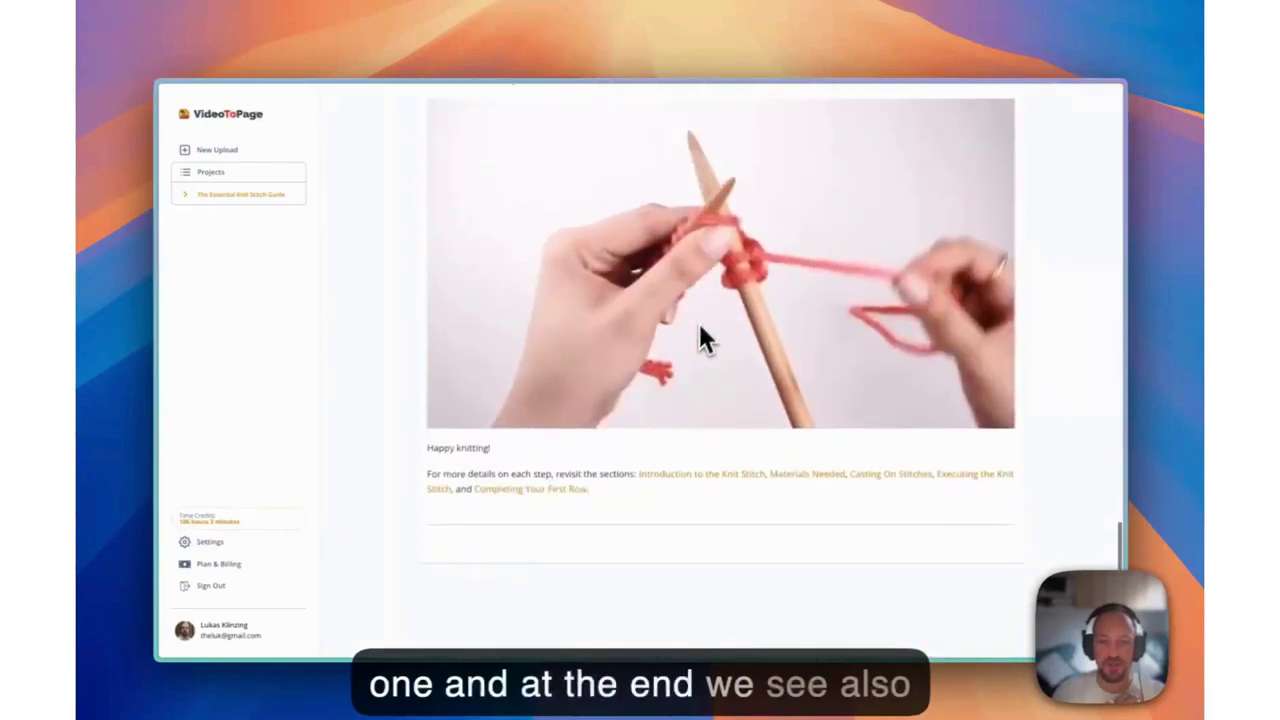
{"action": "left_click", "coordinate": [728, 476]}
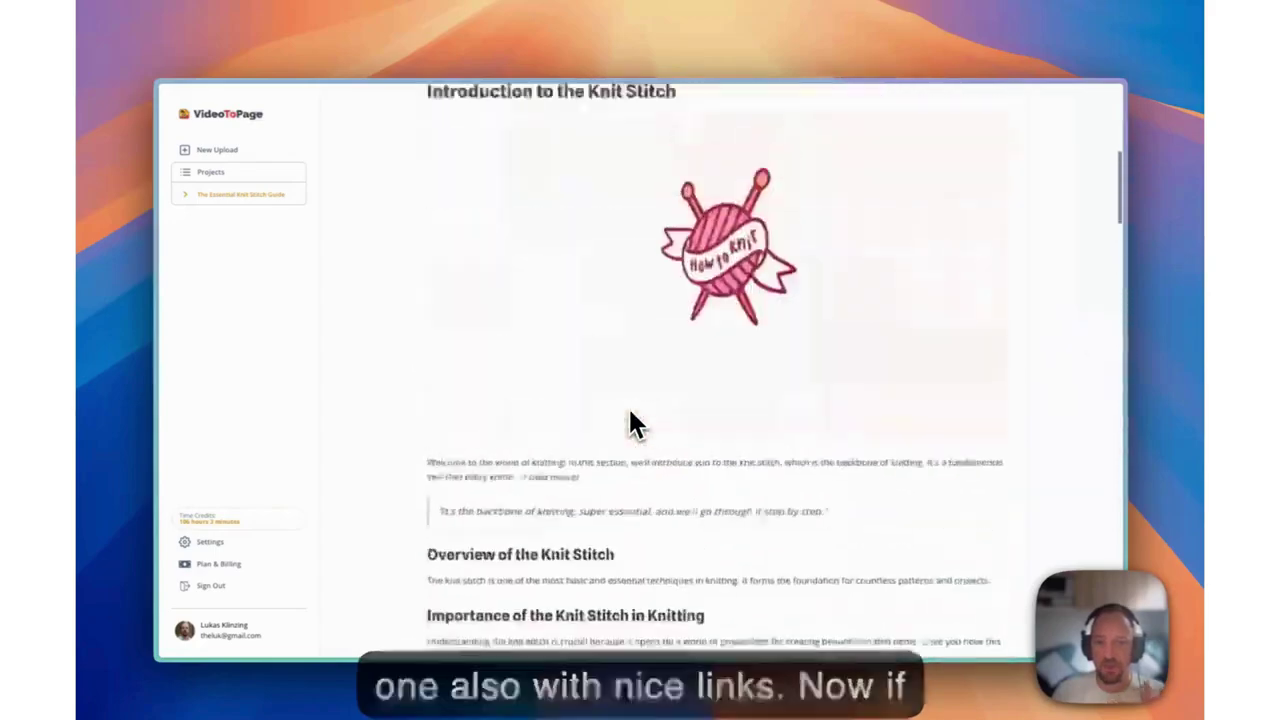
{"action": "scroll", "coordinate": [631, 424], "scroll_direction": "up", "scroll_amount": 5}
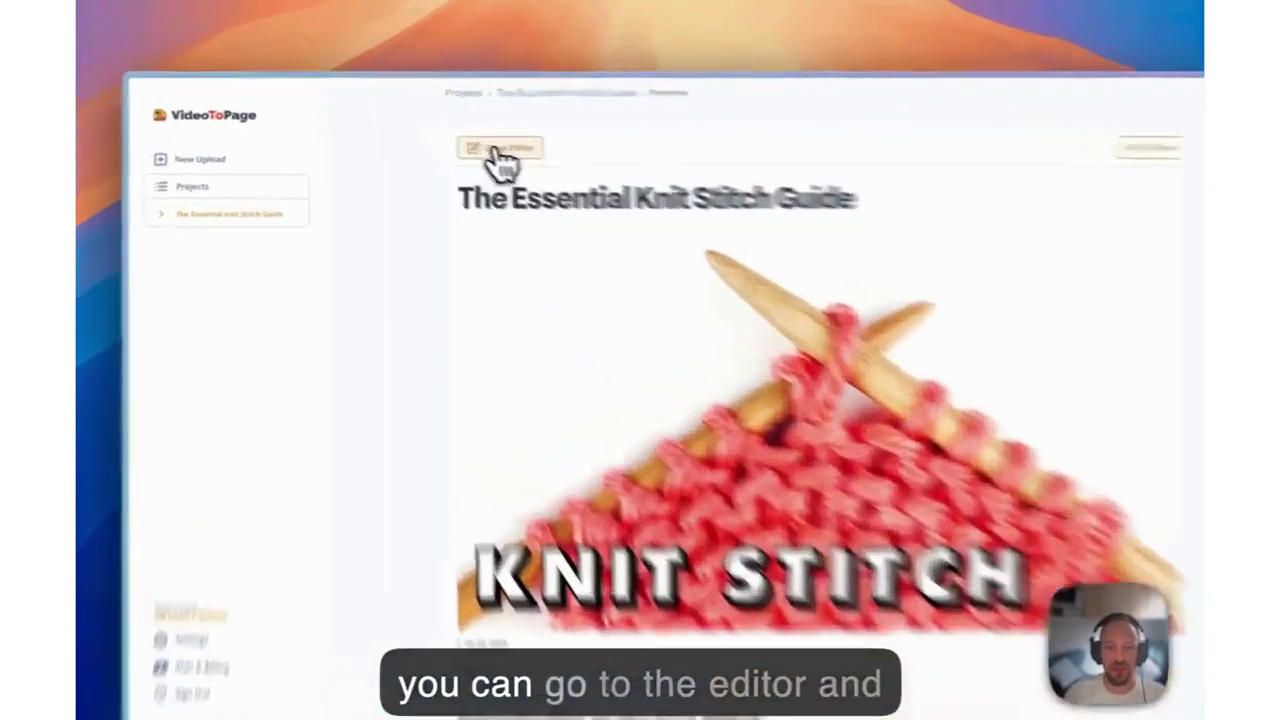
{"action": "left_click", "coordinate": [500, 150]}
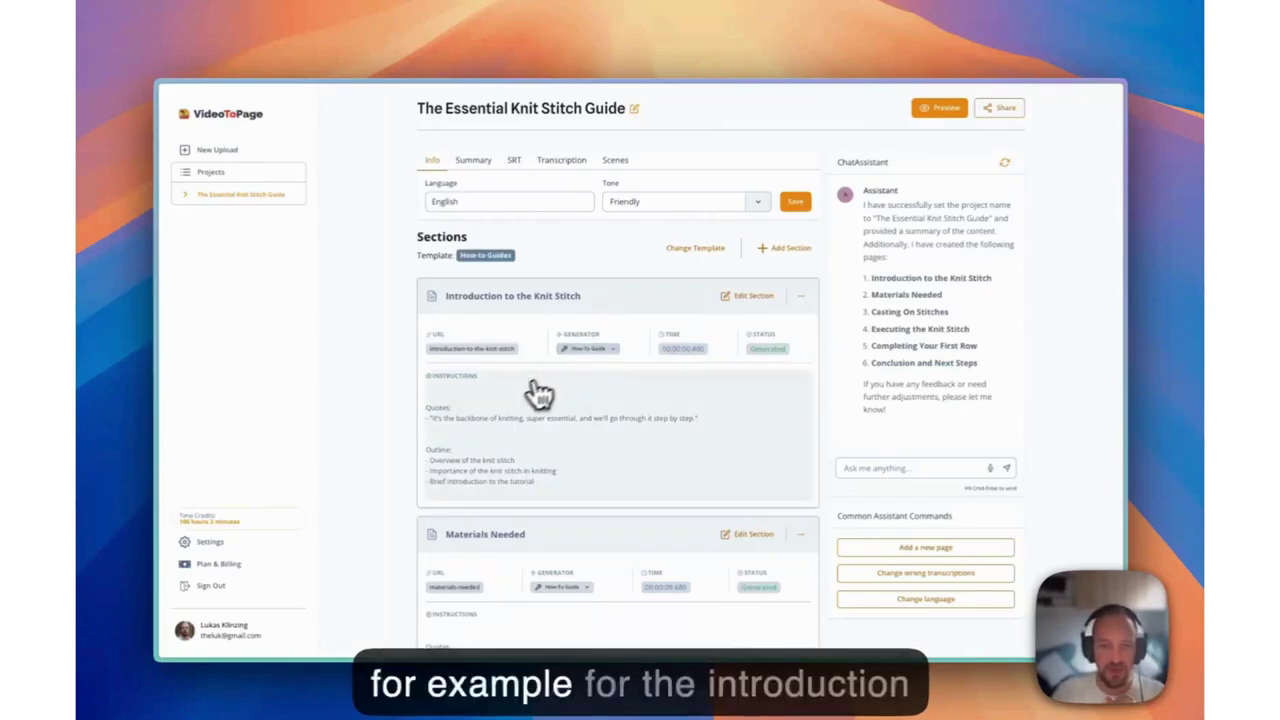
{"action": "left_click", "coordinate": [939, 108]}
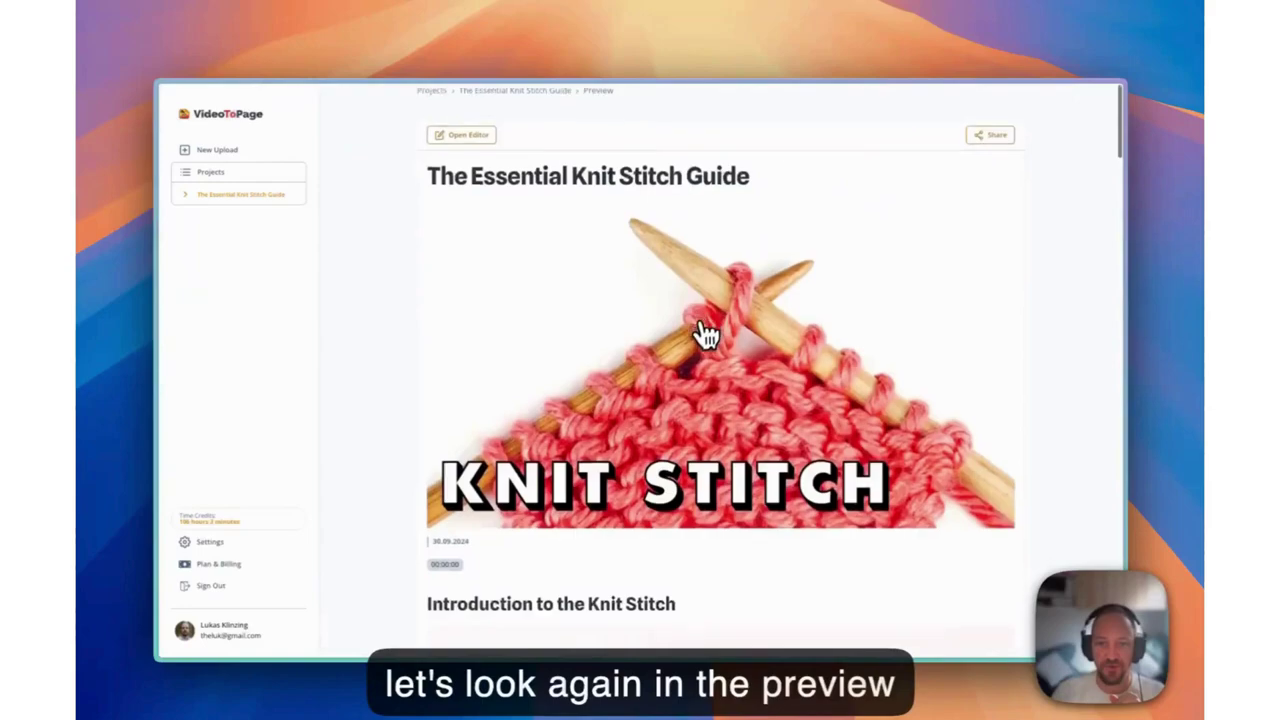
{"action": "scroll", "coordinate": [700, 335], "scroll_direction": "down", "scroll_amount": 6}
{"action": "scroll", "coordinate": [586, 400], "scroll_direction": "up", "scroll_amount": 8}
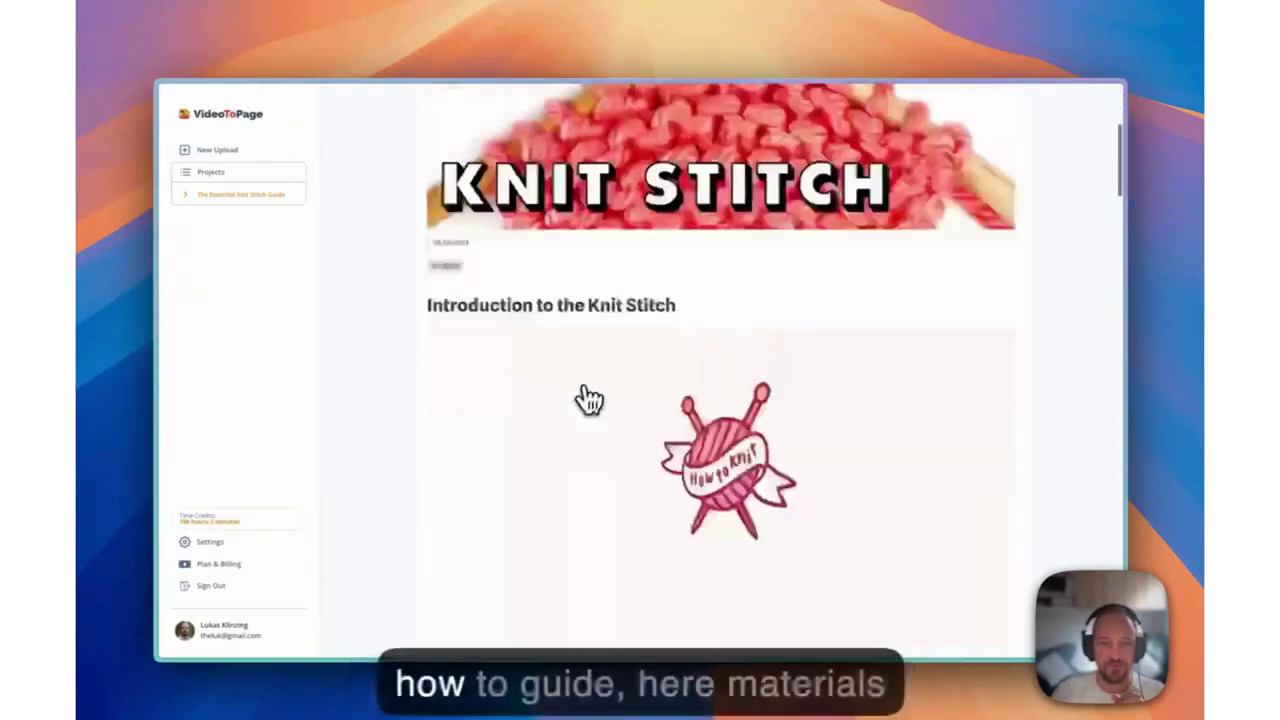
{"action": "left_click", "coordinate": [463, 137]}
{"action": "scroll", "coordinate": [594, 394], "scroll_direction": "down", "scroll_amount": 4}
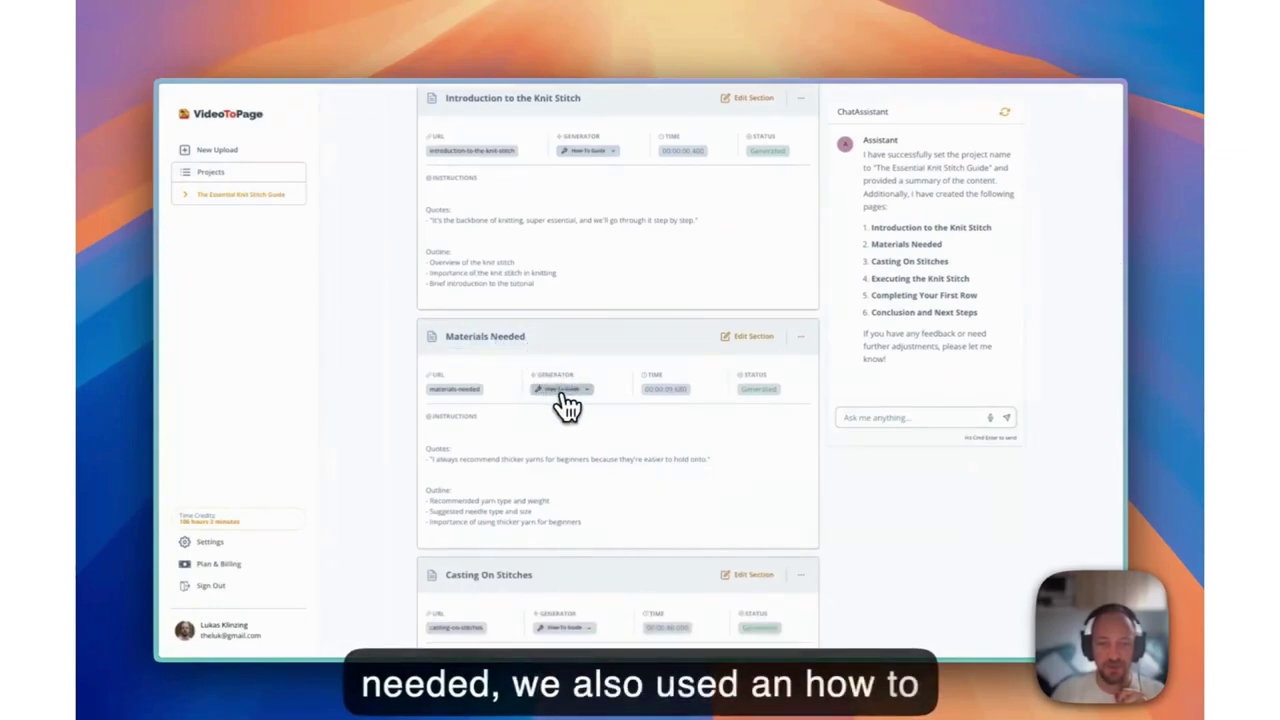
{"action": "scroll", "coordinate": [567, 405], "scroll_direction": "down", "scroll_amount": 5}
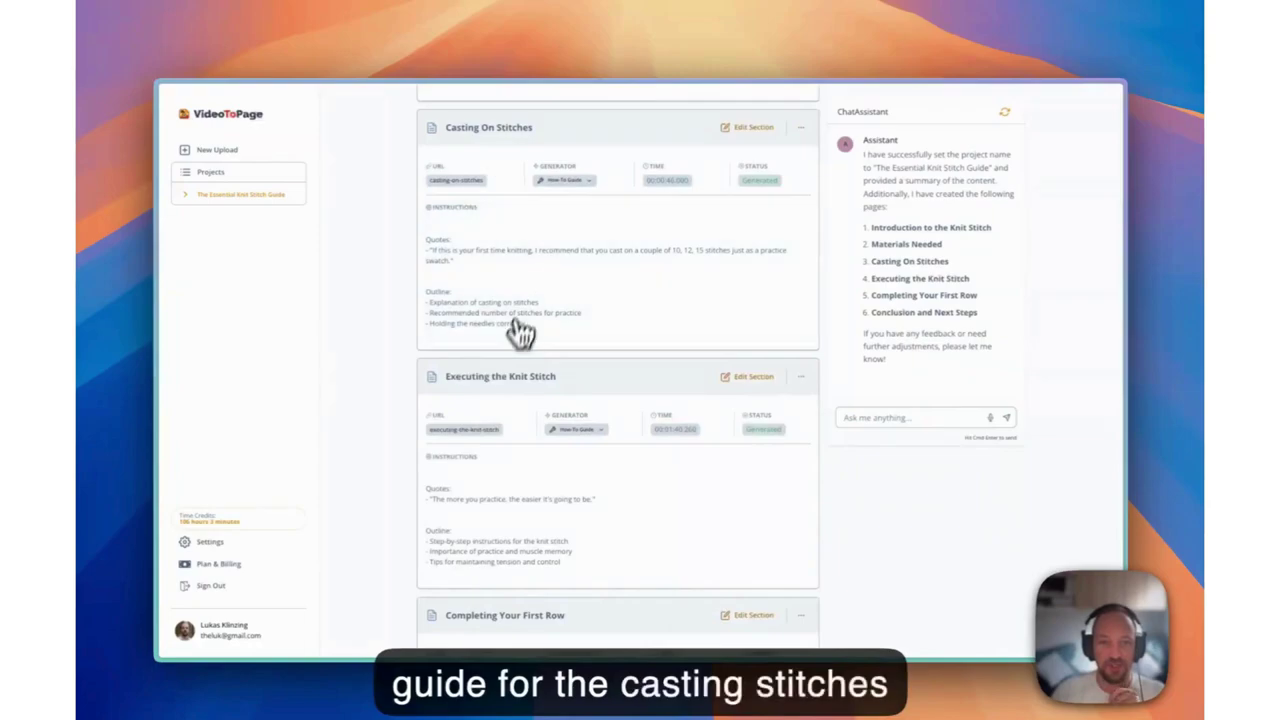
{"action": "scroll", "coordinate": [523, 331], "scroll_direction": "up", "scroll_amount": 10}
{"action": "left_click", "coordinate": [460, 448]}
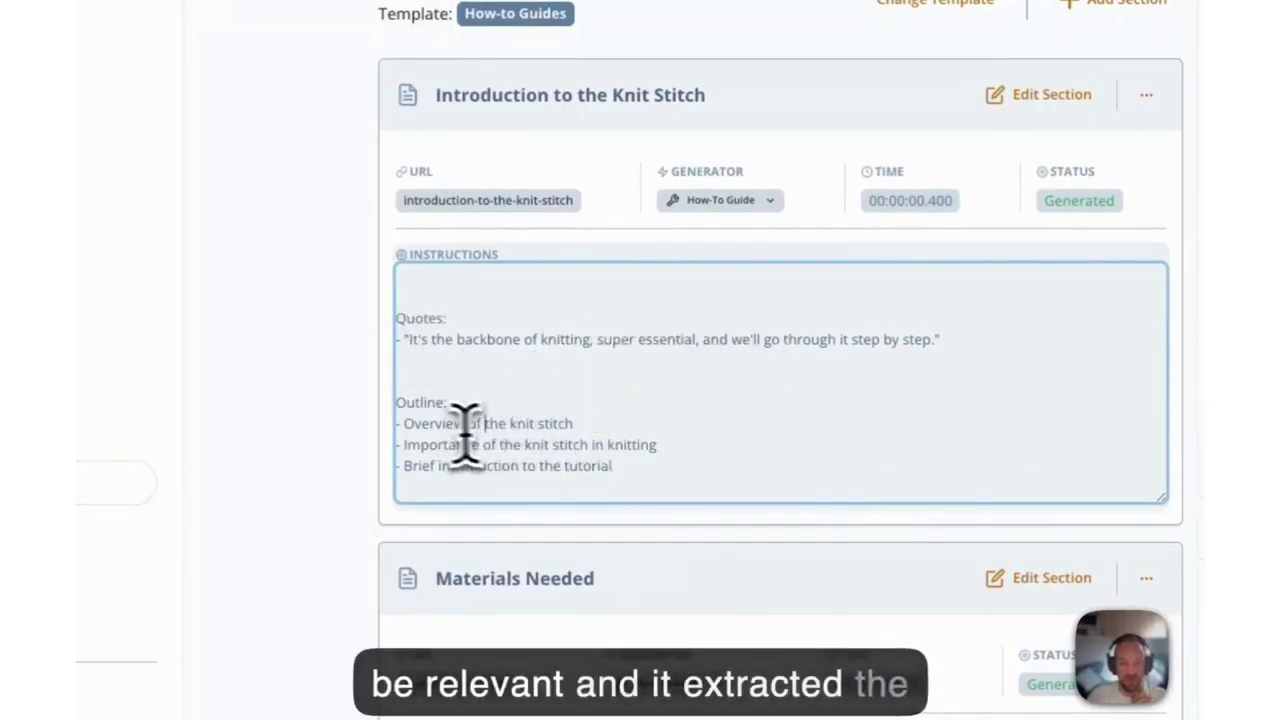
{"action": "scroll", "coordinate": [592, 452], "scroll_direction": "down", "scroll_amount": 4}
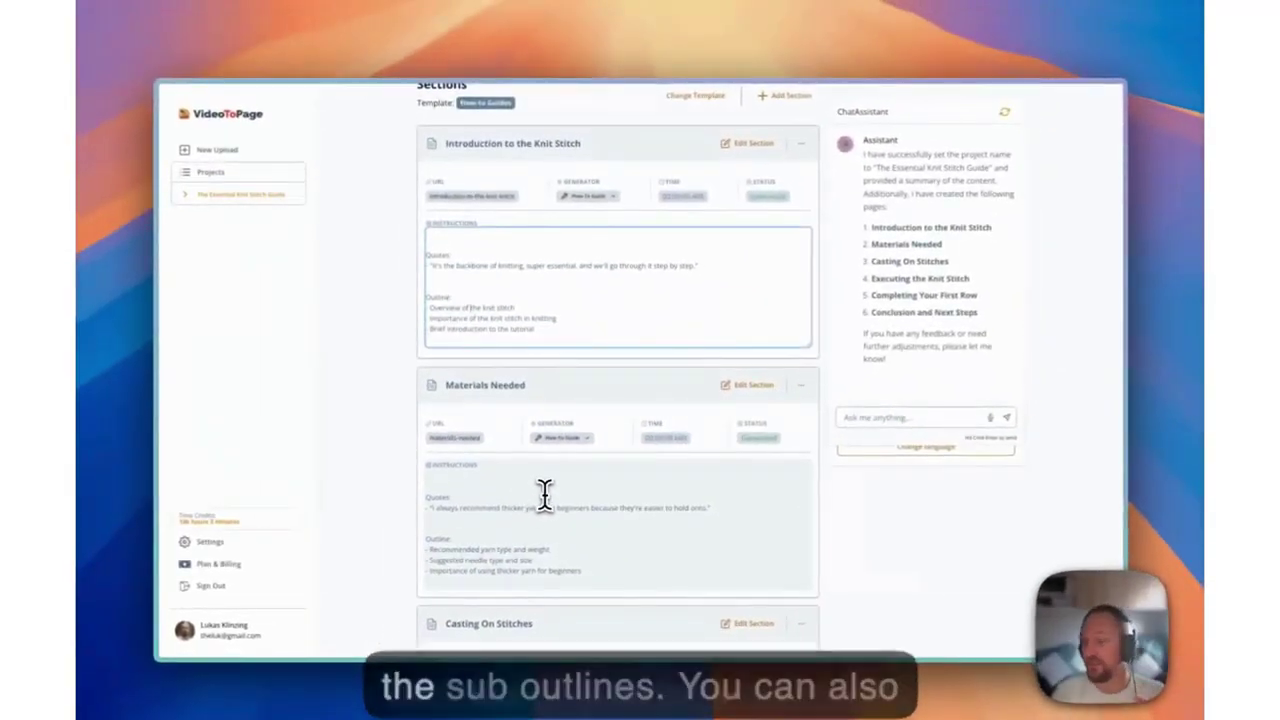
{"action": "scroll", "coordinate": [589, 492], "scroll_direction": "up", "scroll_amount": 5}
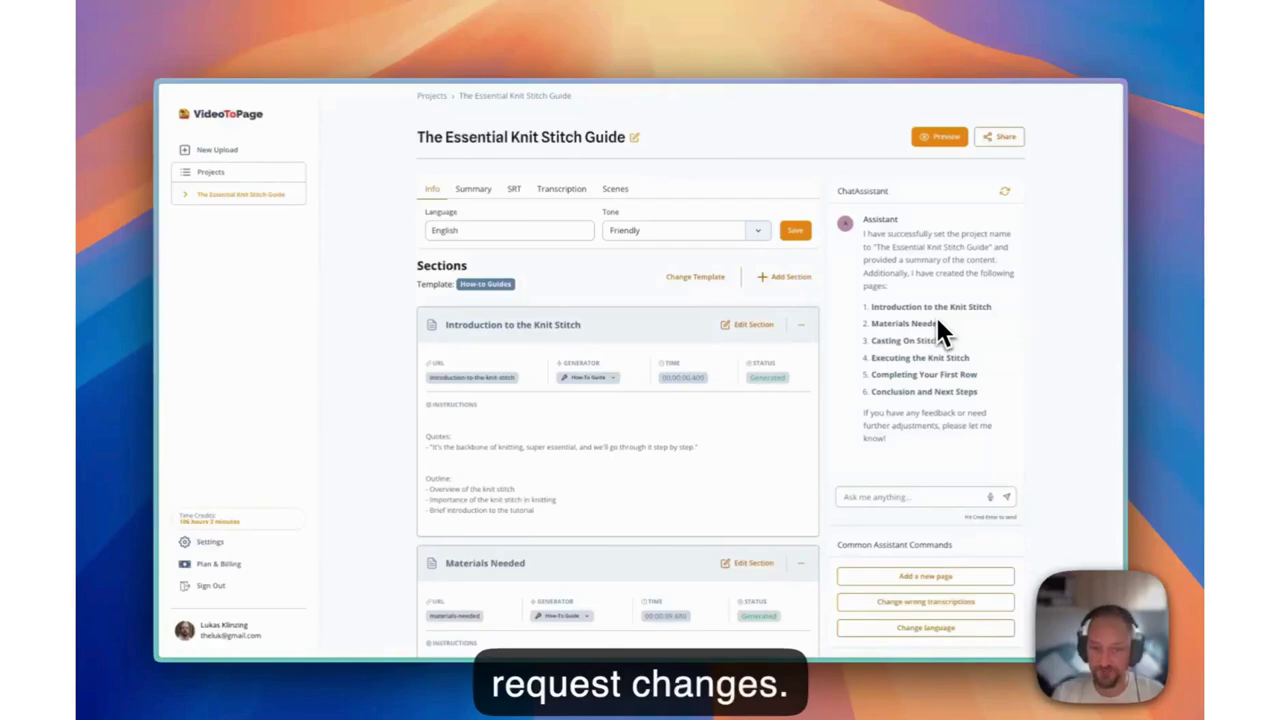
Step: Leave the English language and Friendly tone as they are, then list alternative templates
{"action": "double_click", "coordinate": [478, 224]}
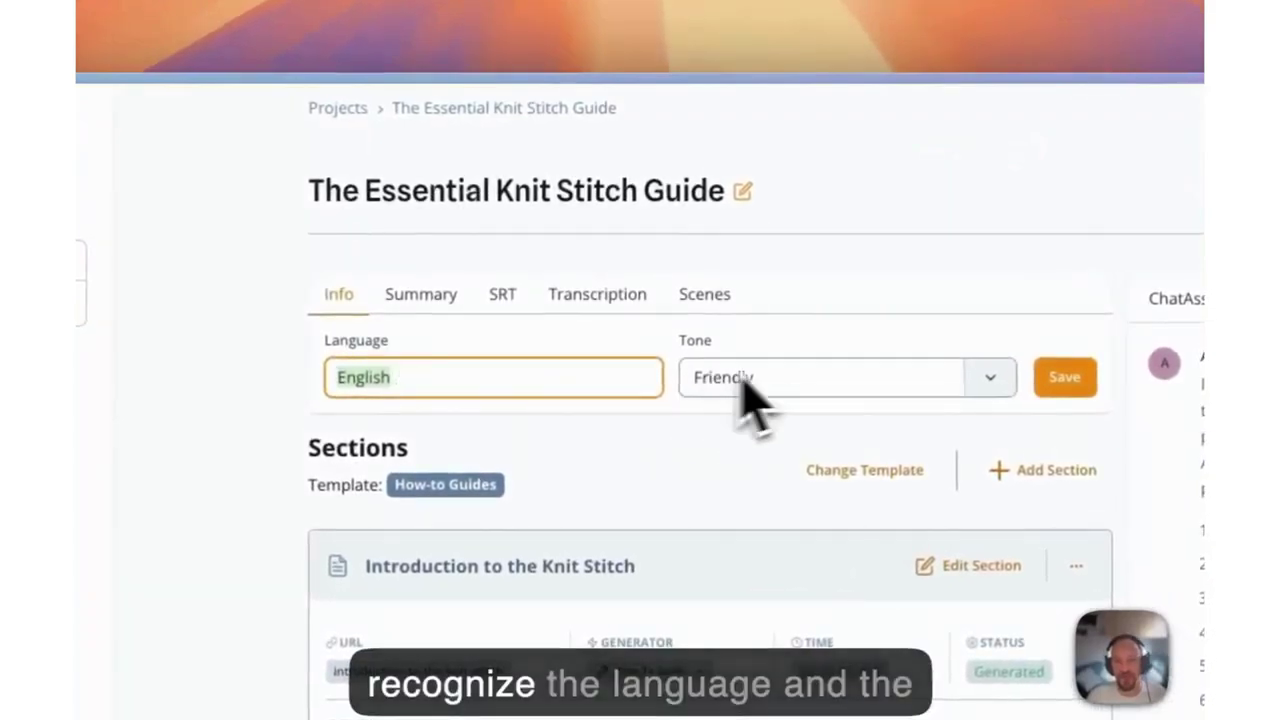
{"action": "left_click", "coordinate": [826, 380]}
{"action": "left_click", "coordinate": [800, 358]}
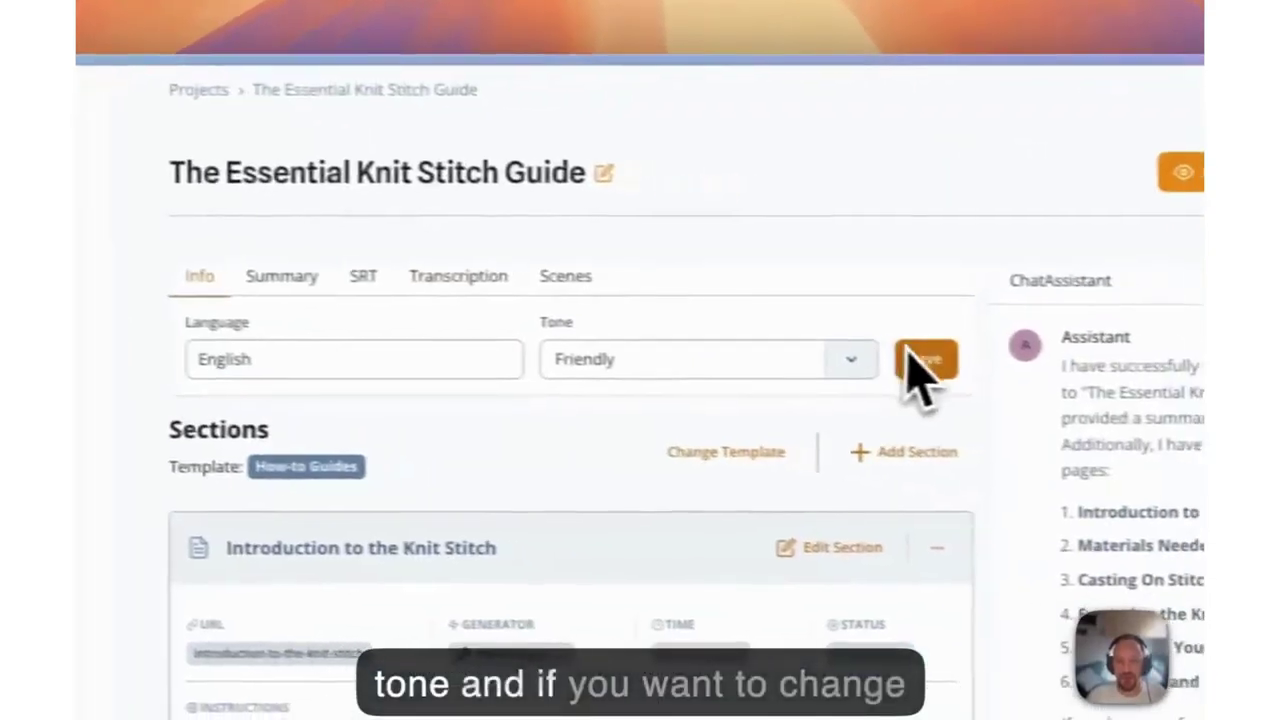
{"action": "left_click", "coordinate": [415, 355]}
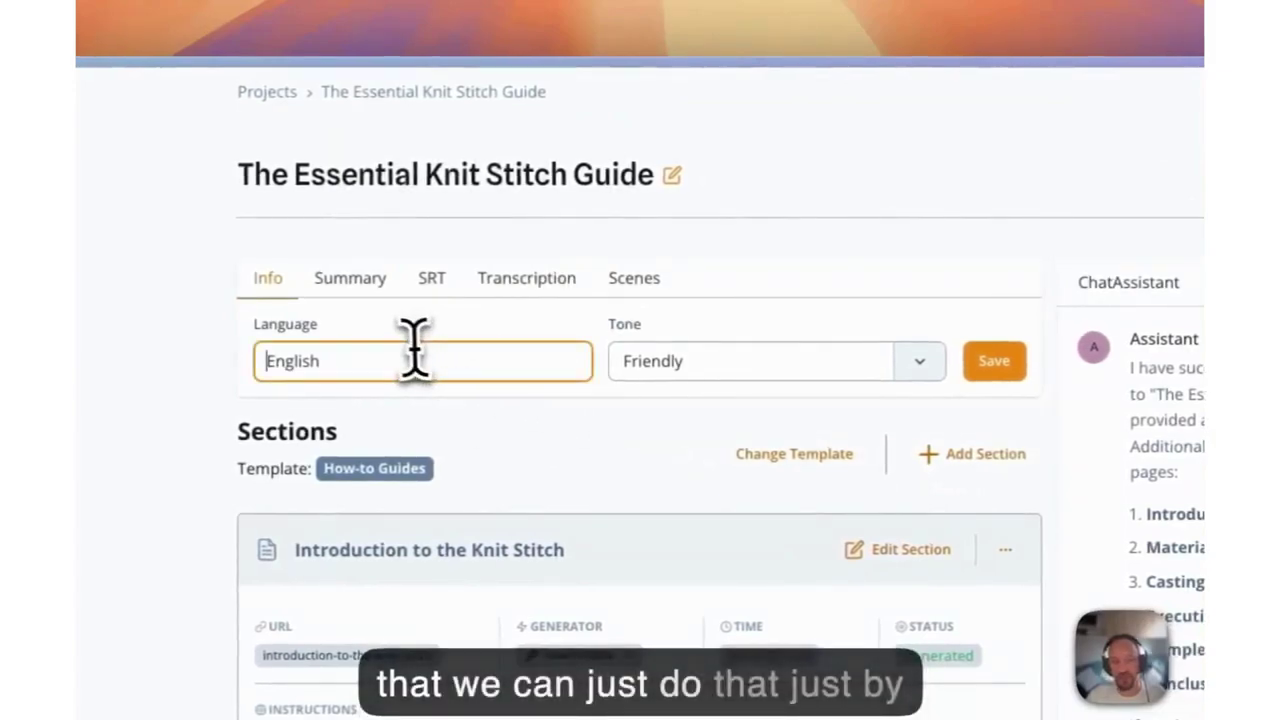
{"action": "left_click", "coordinate": [522, 478]}
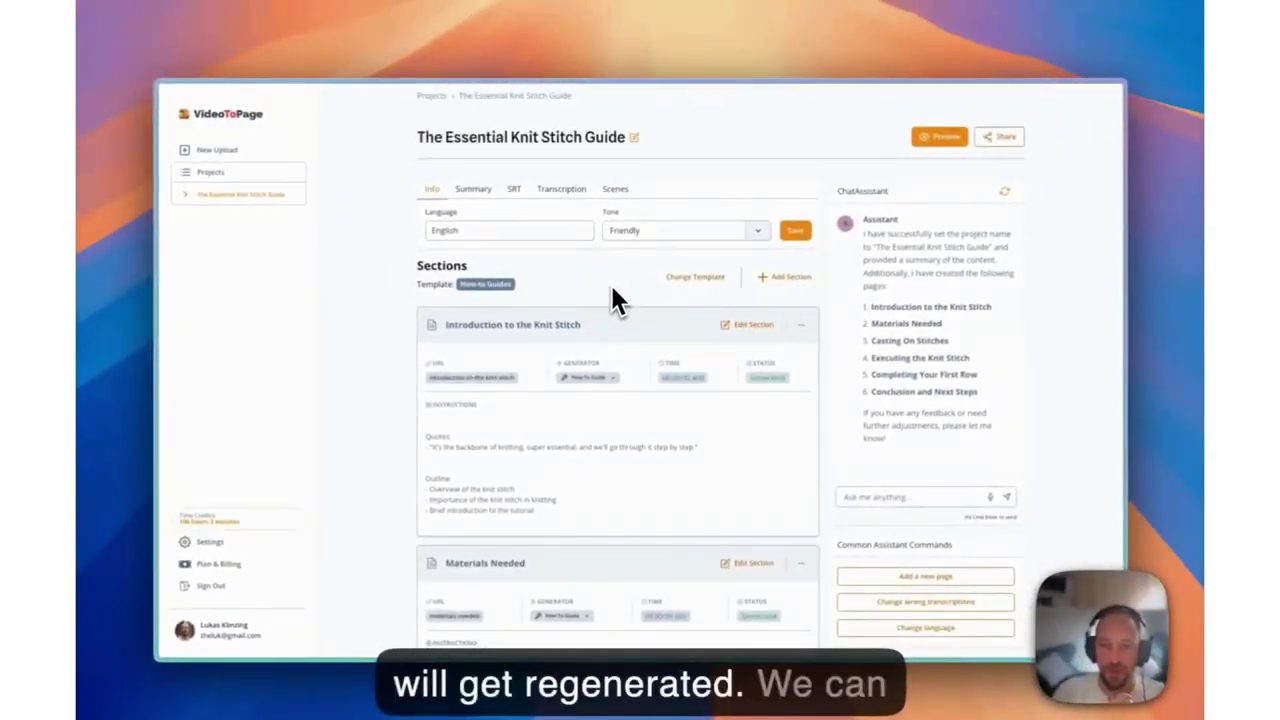
{"action": "left_click", "coordinate": [694, 277]}
{"action": "left_click", "coordinate": [647, 212]}
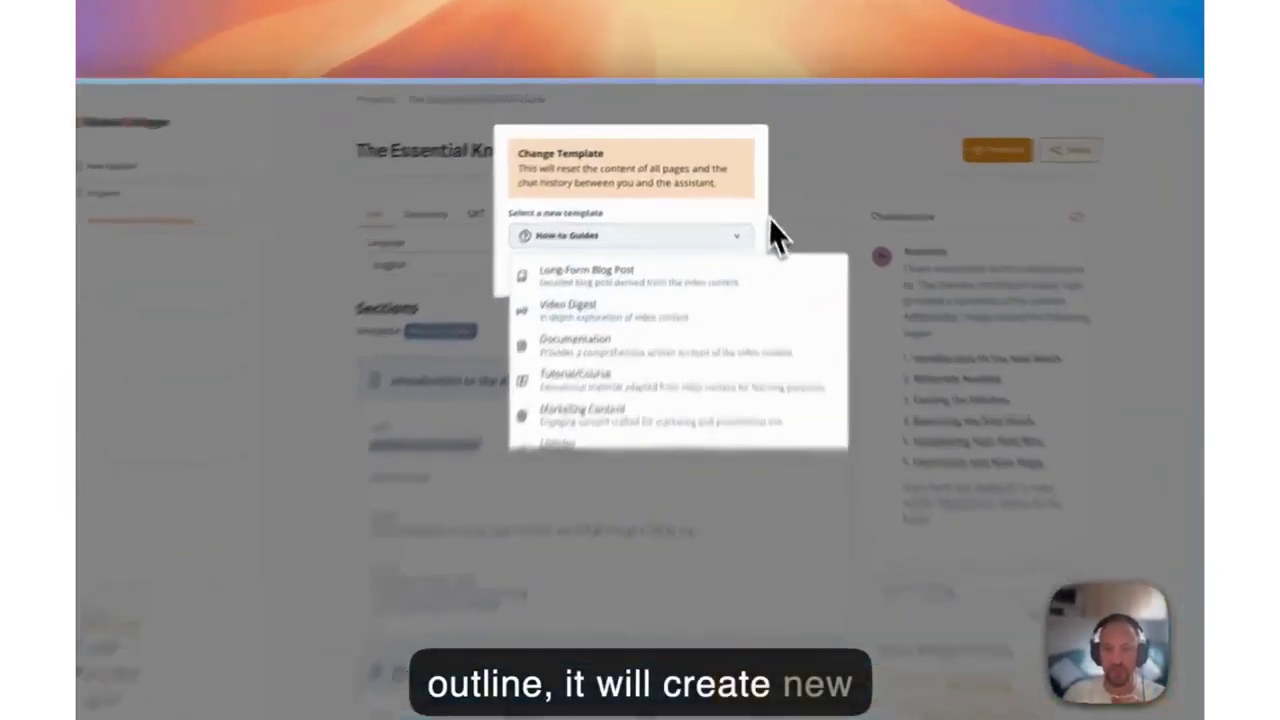
Step: Keep How-to Guides, review the Summary, SRT and Transcription, then return to Info's sections list
{"action": "left_click", "coordinate": [785, 185]}
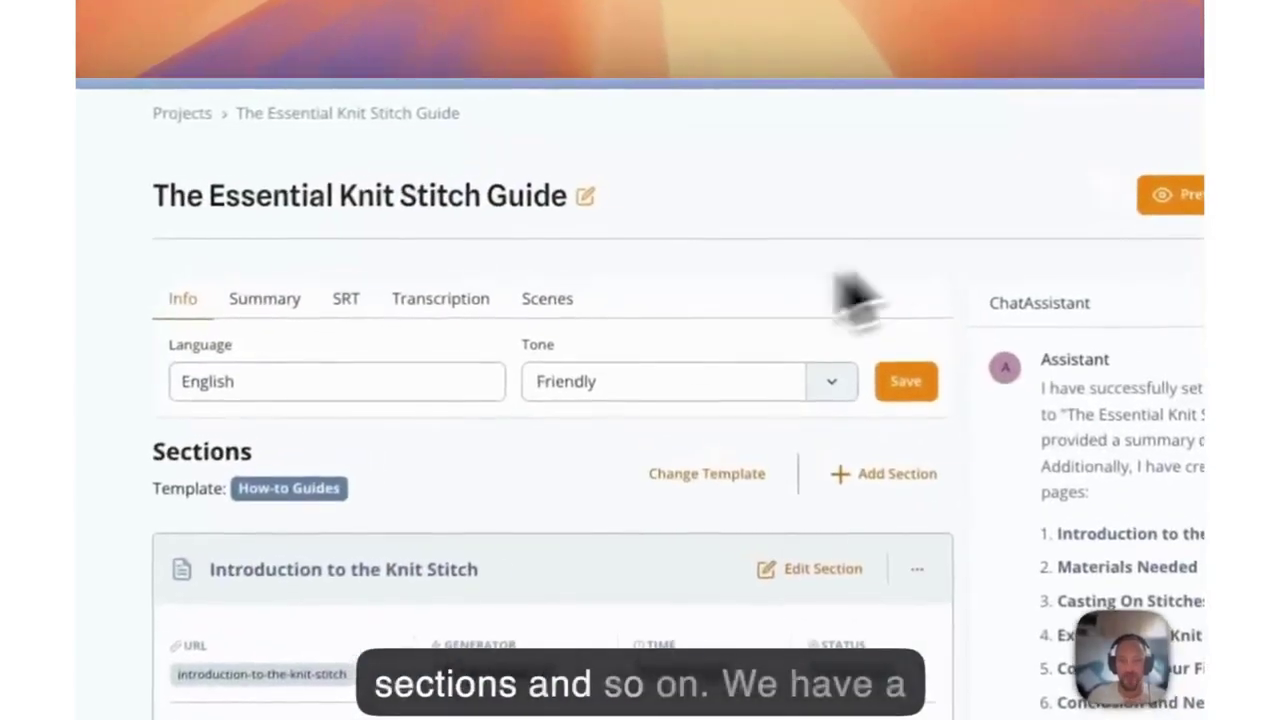
{"action": "left_click", "coordinate": [499, 324]}
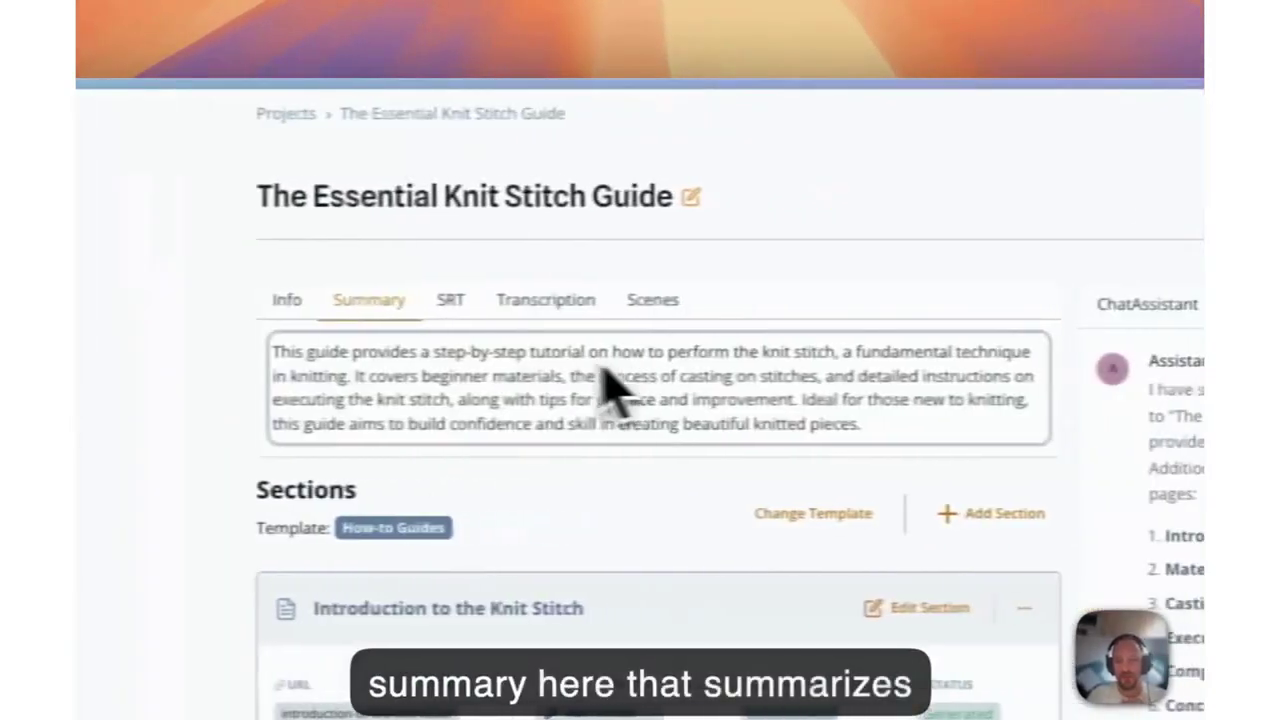
{"action": "left_click", "coordinate": [412, 318]}
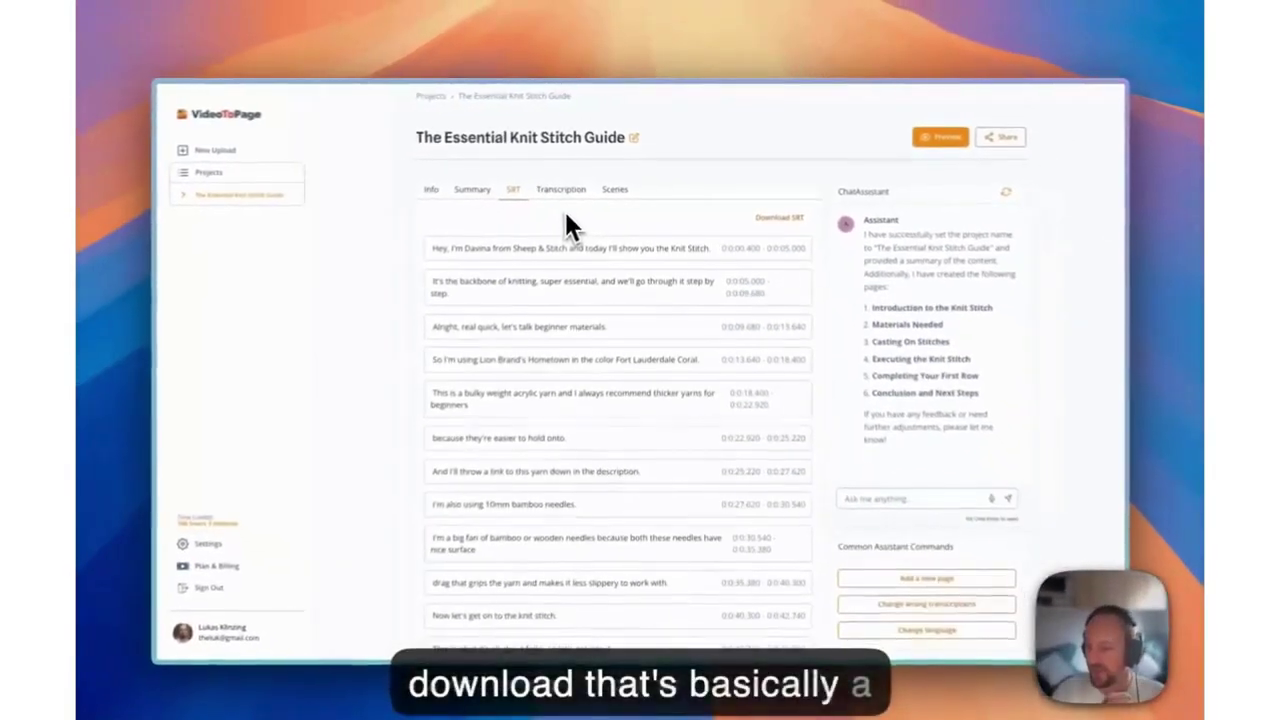
{"action": "left_click", "coordinate": [548, 190]}
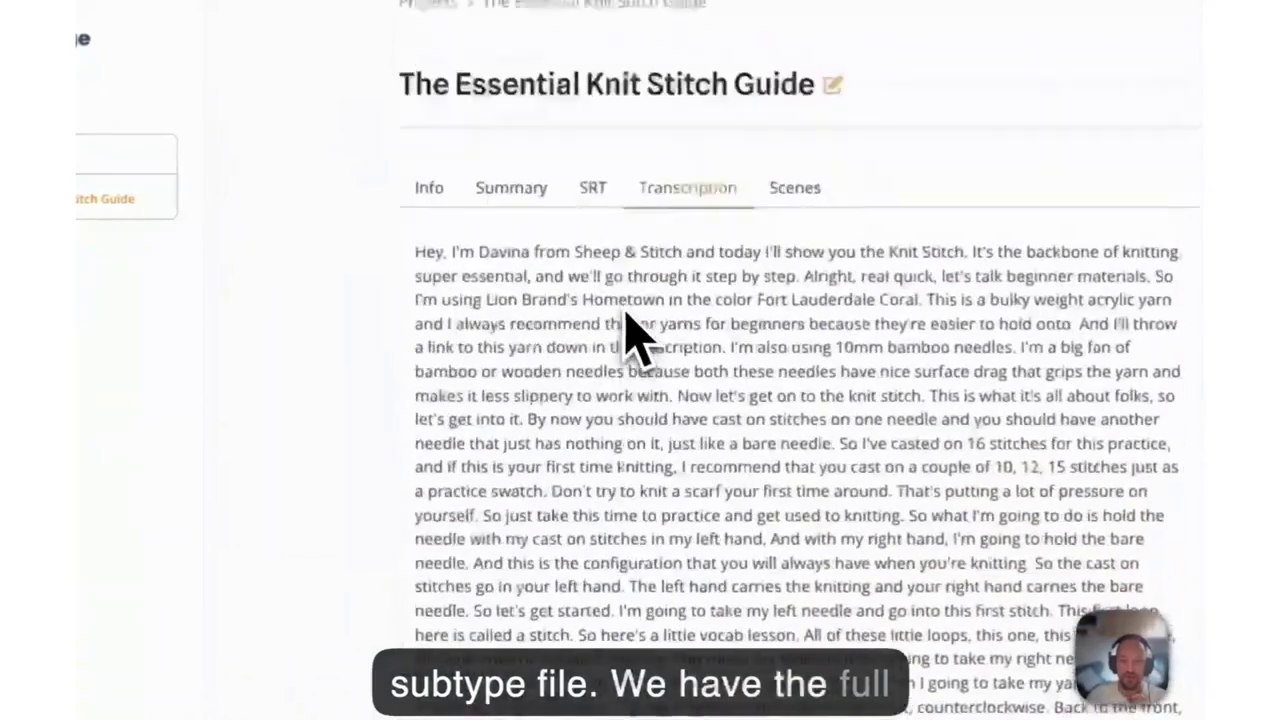
{"action": "left_click", "coordinate": [437, 188]}
{"action": "scroll", "coordinate": [837, 394], "scroll_direction": "down", "scroll_amount": 7}
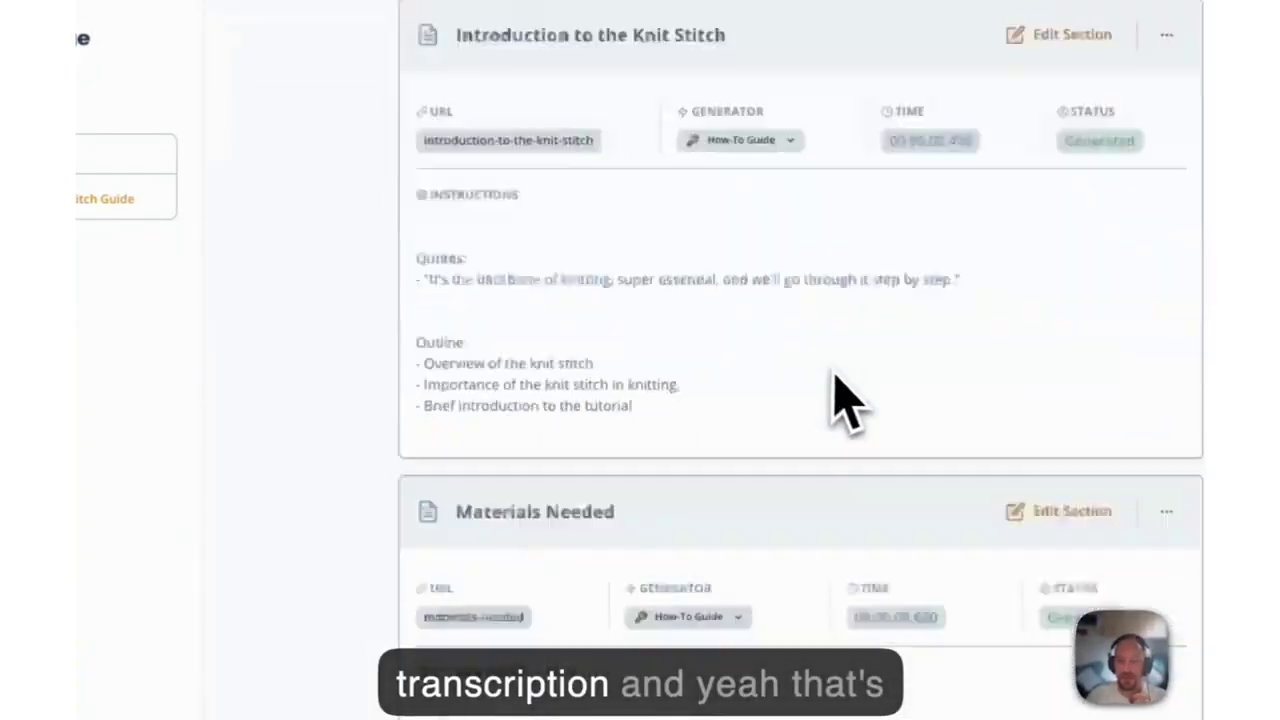
{"action": "scroll", "coordinate": [840, 400], "scroll_direction": "up", "scroll_amount": 7}
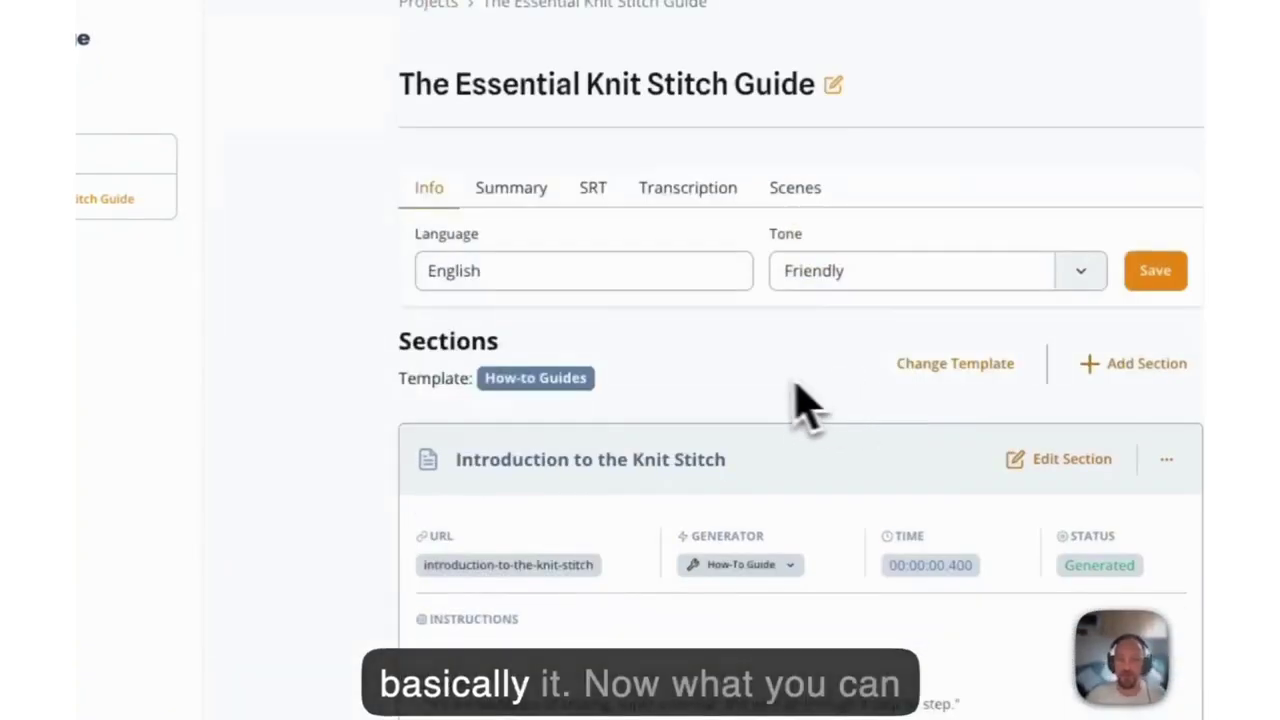
{"action": "scroll", "coordinate": [770, 400], "scroll_direction": "down", "scroll_amount": 5}
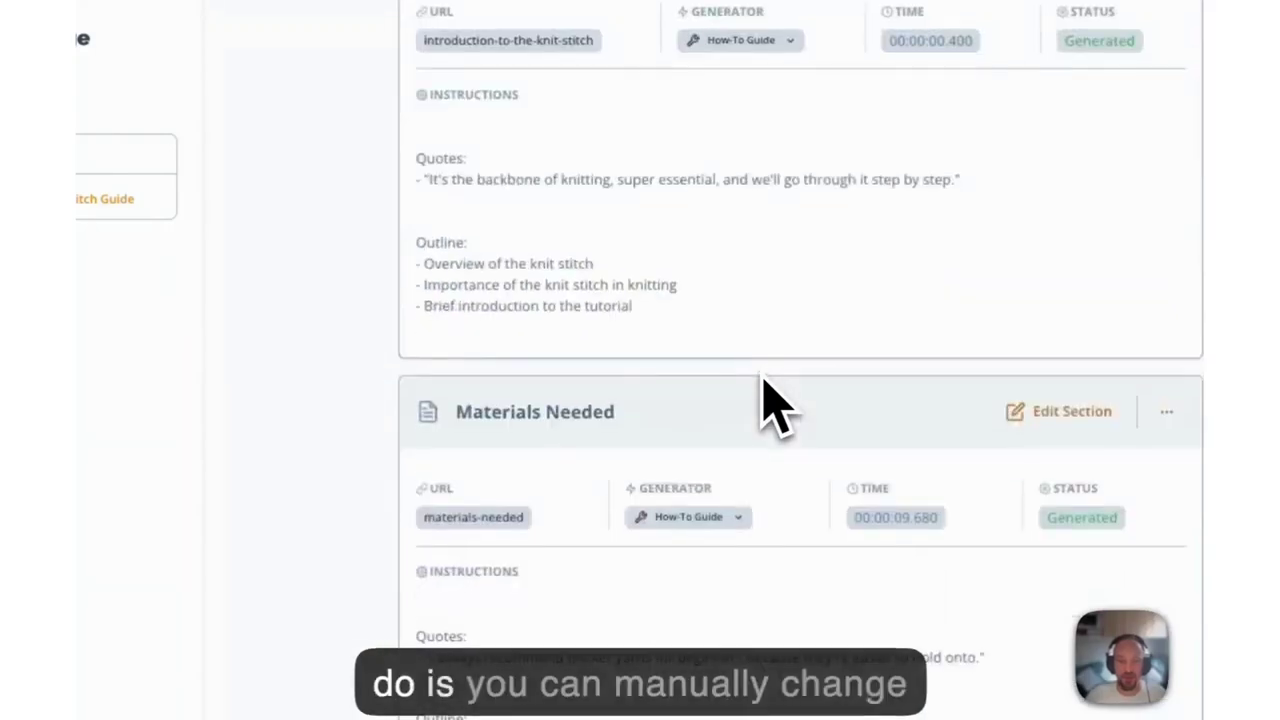
Step: Start a voice request in ChatAssistant about the Conclusion and Next Steps section
{"action": "scroll", "coordinate": [763, 378], "scroll_direction": "up", "scroll_amount": 5}
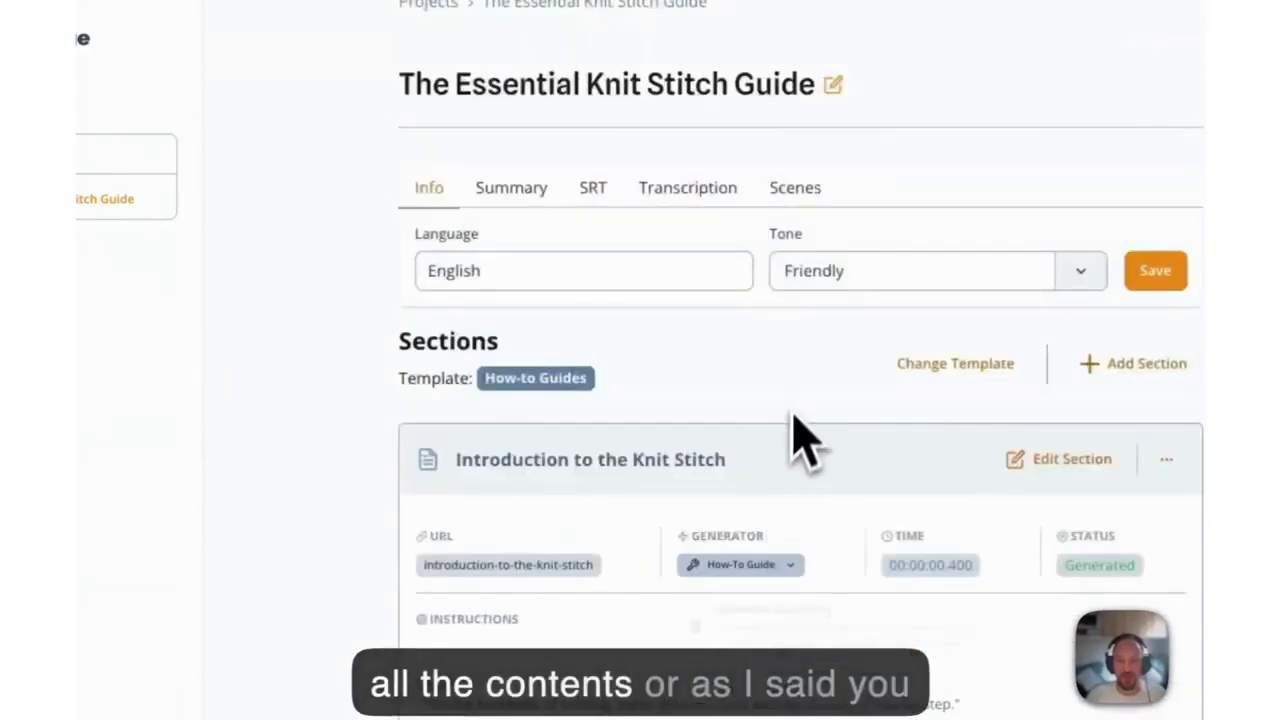
{"action": "scroll", "coordinate": [800, 440], "scroll_direction": "down", "scroll_amount": 1}
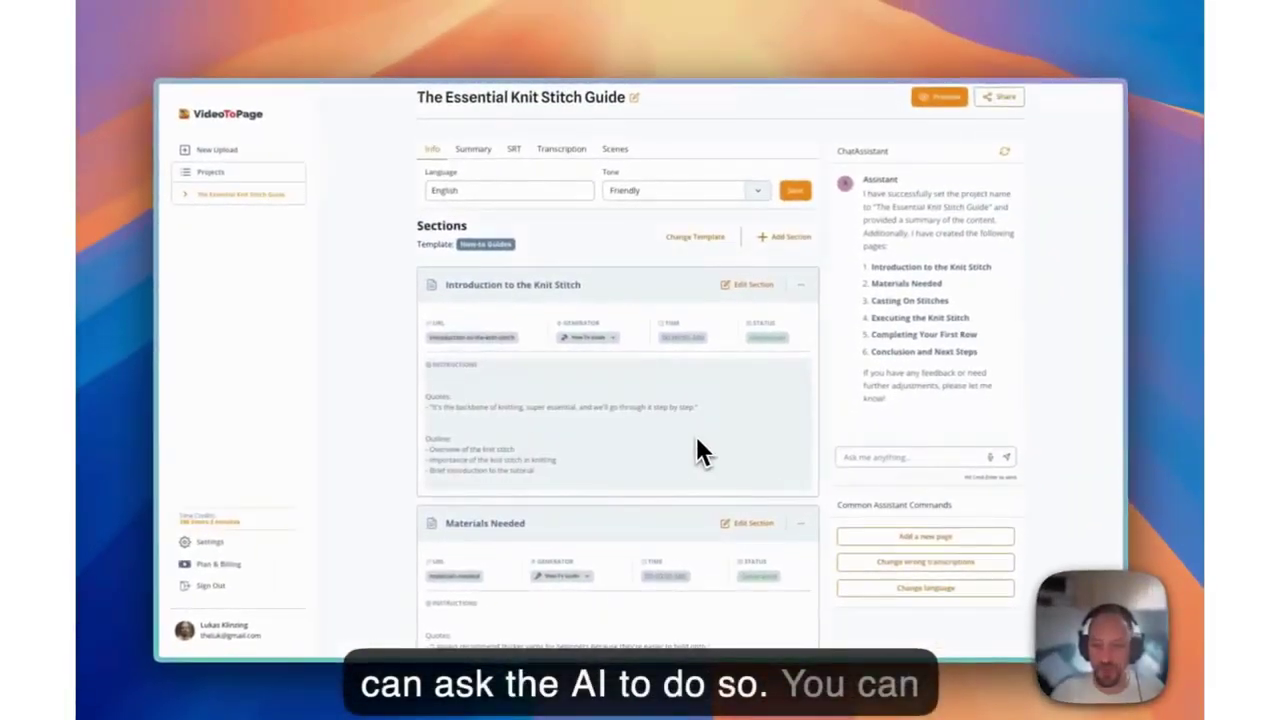
{"action": "scroll", "coordinate": [750, 465], "scroll_direction": "up", "scroll_amount": 1}
{"action": "left_click", "coordinate": [914, 457]}
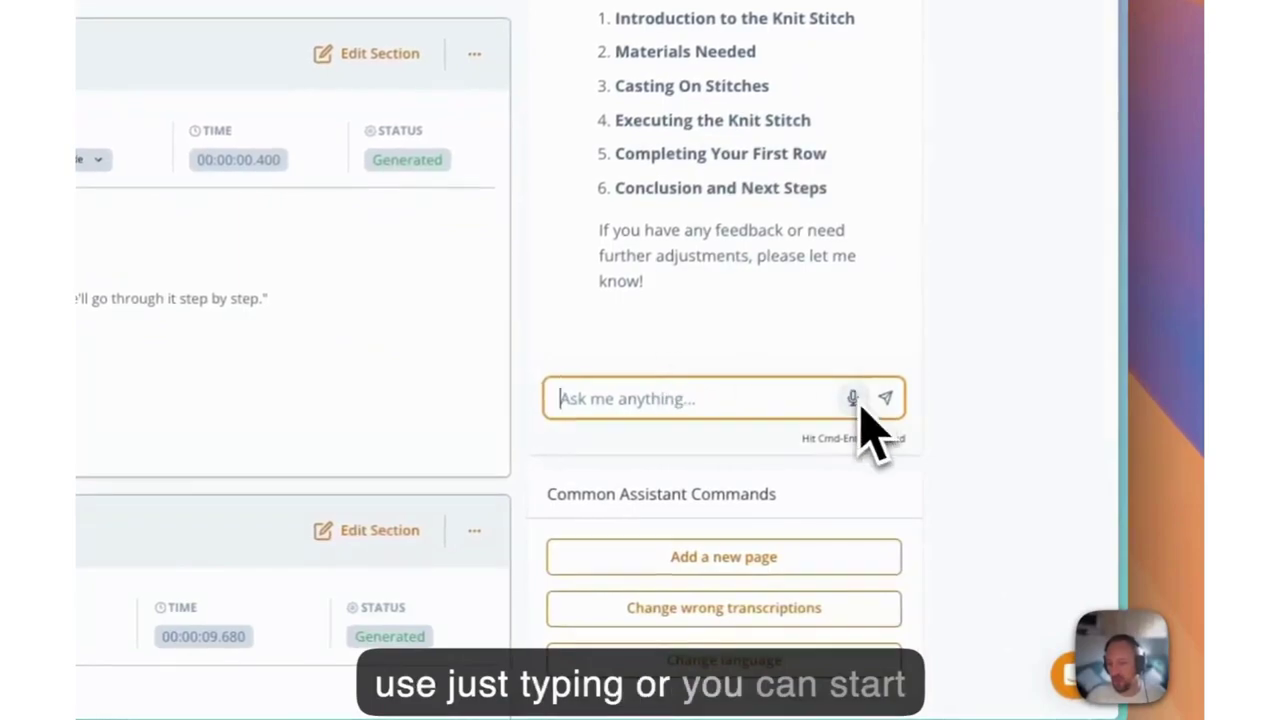
{"action": "scroll", "coordinate": [946, 474], "scroll_direction": "down", "scroll_amount": 10}
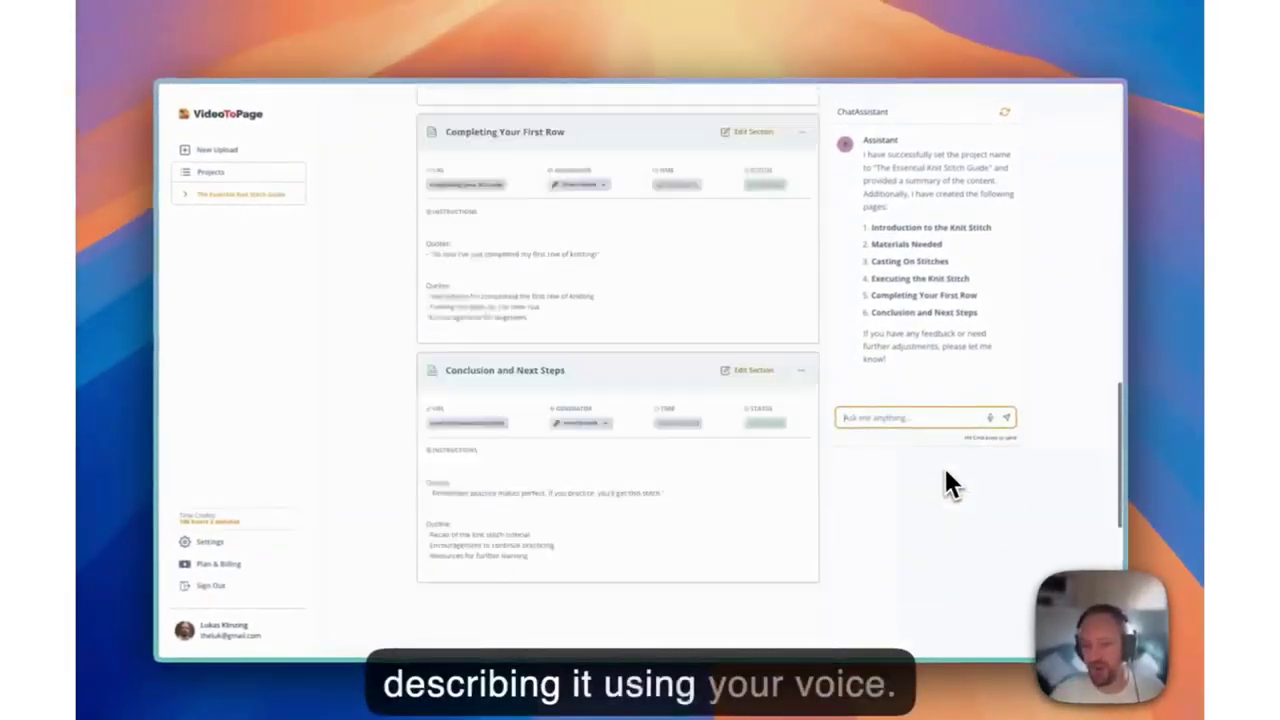
{"action": "scroll", "coordinate": [950, 484], "scroll_direction": "down", "scroll_amount": 2}
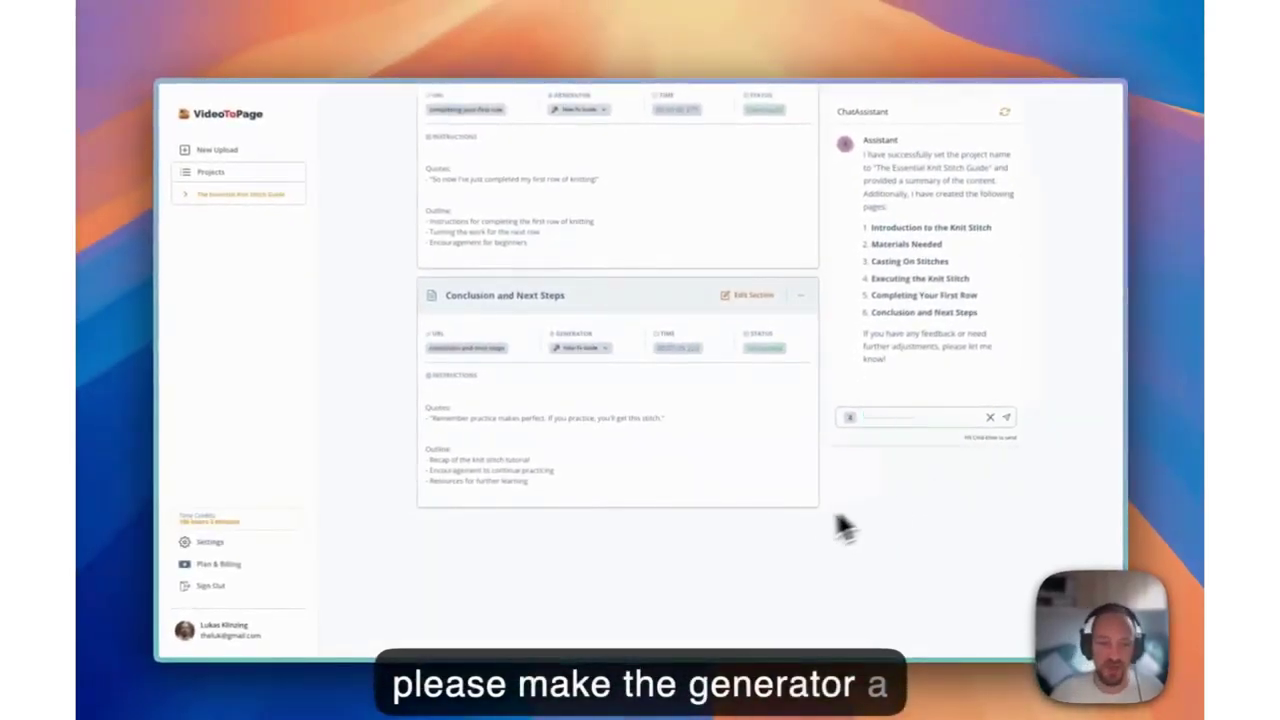
Step: Send the voice request, then confirm the section now uses the Conclusion generator with no quote
{"action": "left_click", "coordinate": [1006, 417]}
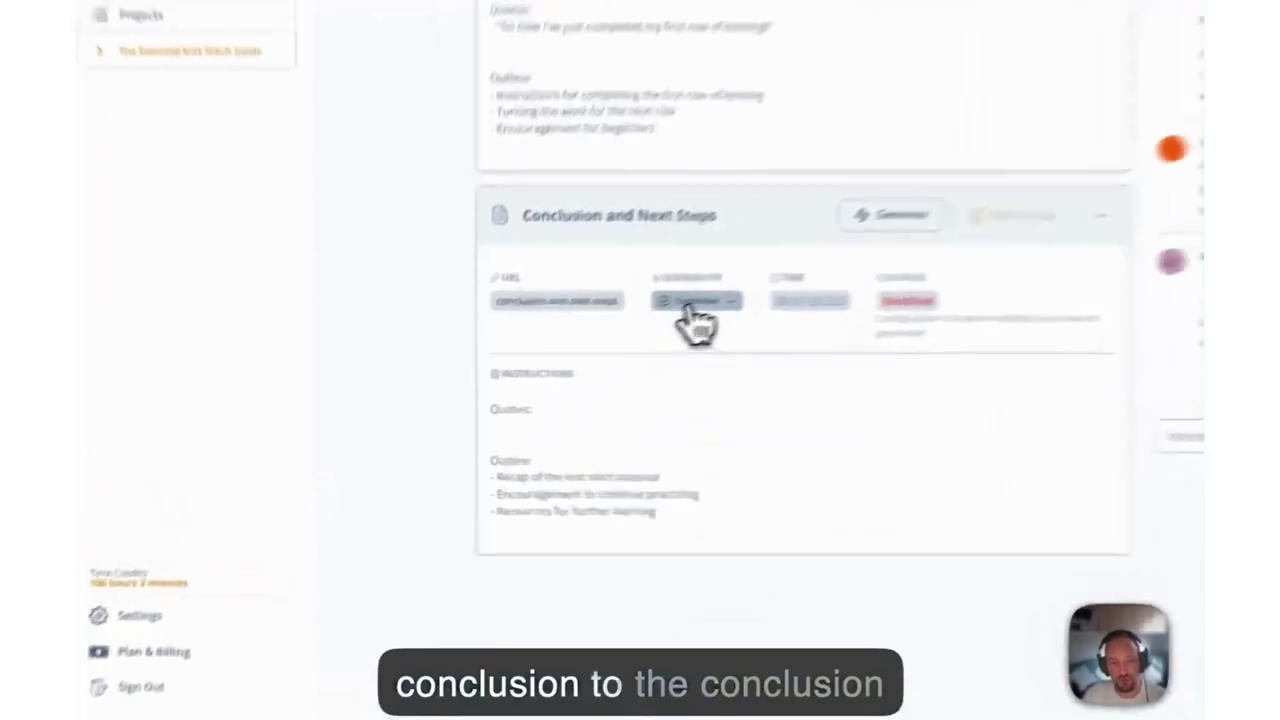
{"action": "left_click", "coordinate": [560, 350]}
{"action": "left_click", "coordinate": [457, 349]}
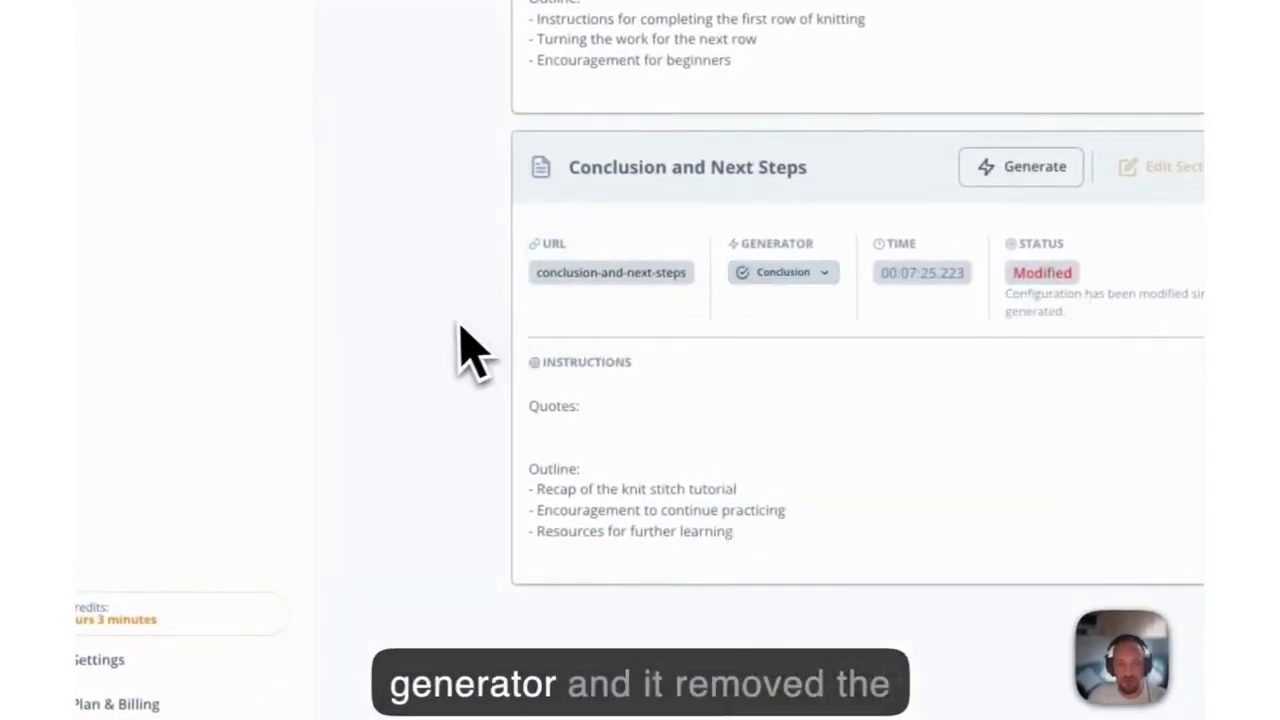
{"action": "left_click", "coordinate": [551, 449]}
{"action": "key", "text": "ctrl+a"}
{"action": "left_click", "coordinate": [471, 491]}
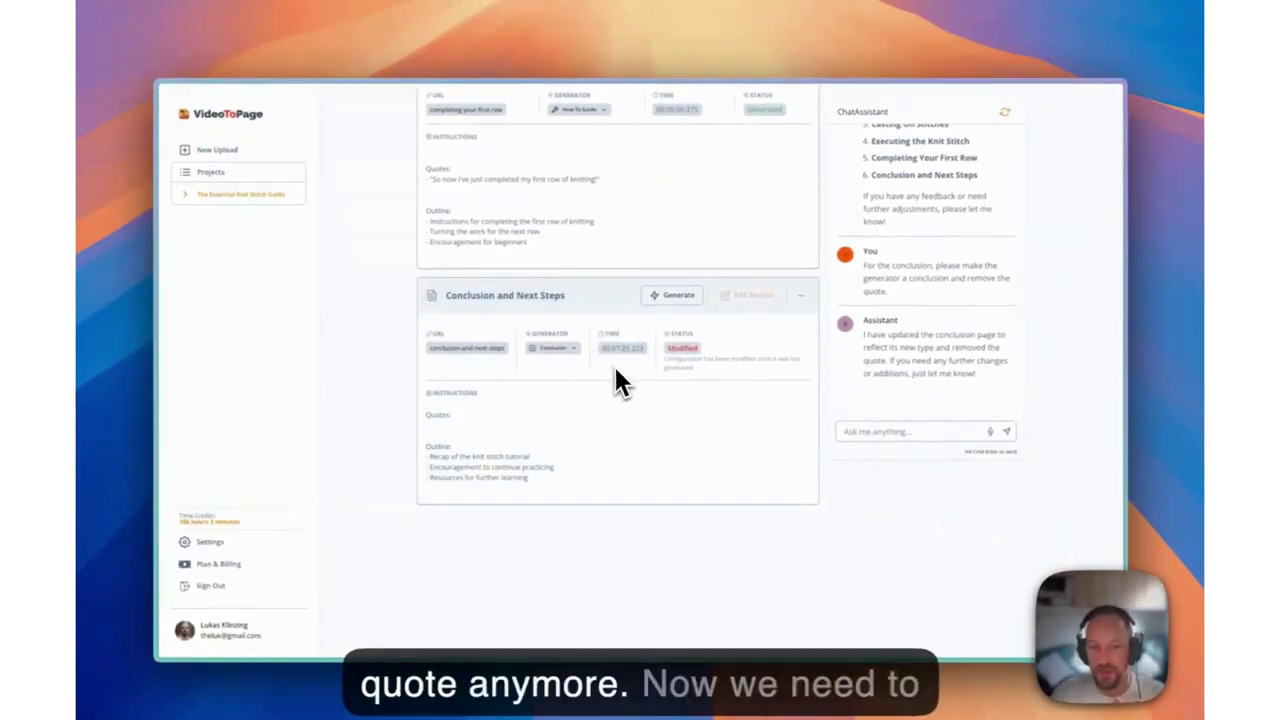
Step: Regenerate Conclusion and Next Steps and open its new text for editing from the preview
{"action": "left_click", "coordinate": [672, 297]}
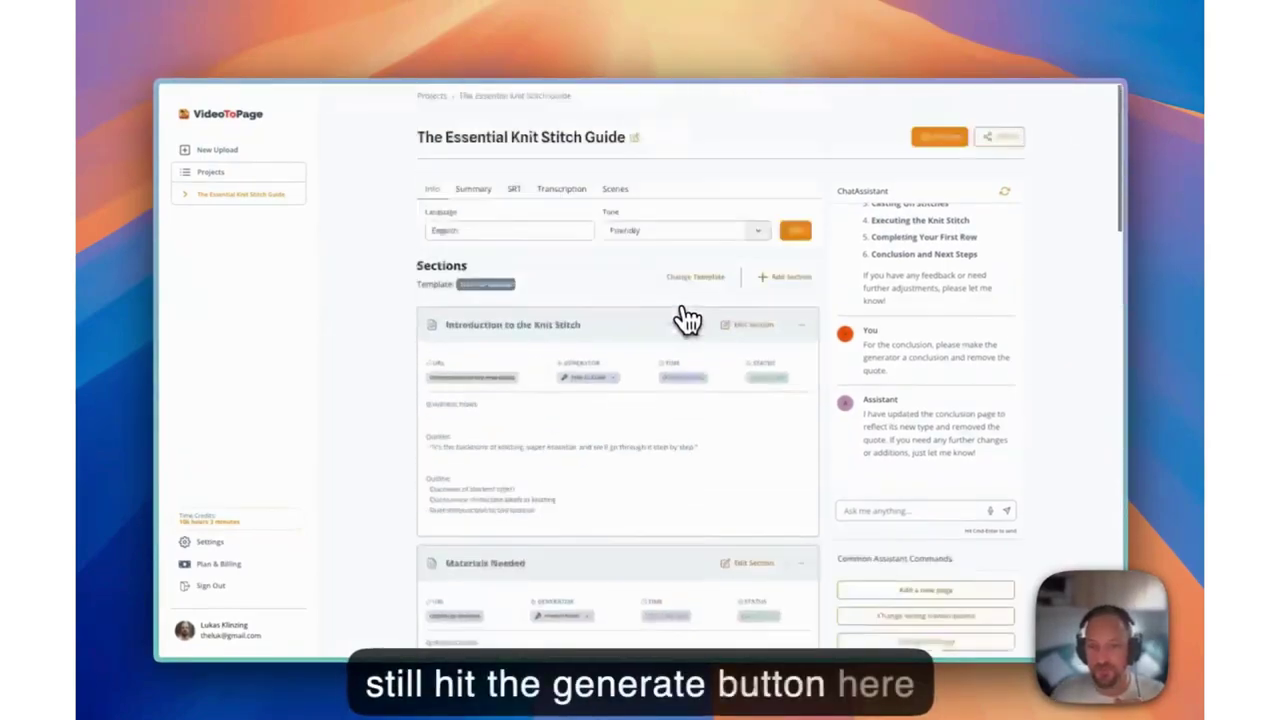
{"action": "left_click", "coordinate": [957, 140]}
{"action": "scroll", "coordinate": [670, 378], "scroll_direction": "down", "scroll_amount": 15}
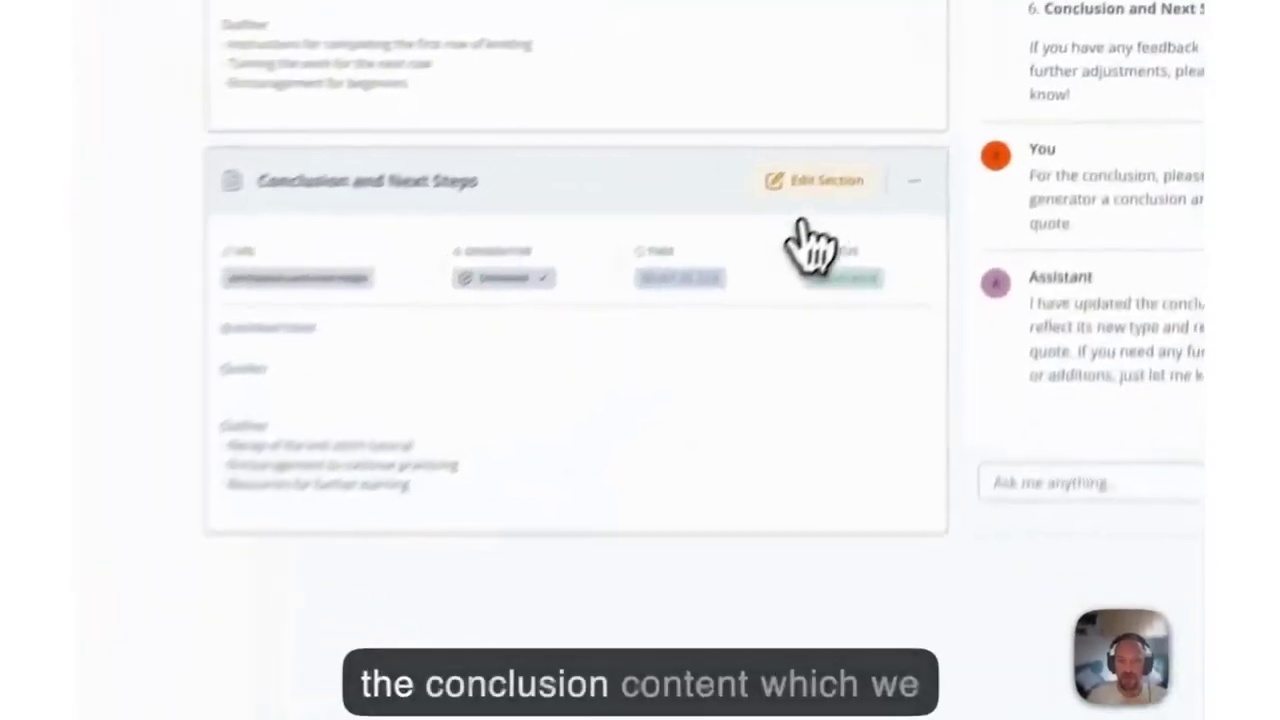
{"action": "left_click", "coordinate": [814, 182]}
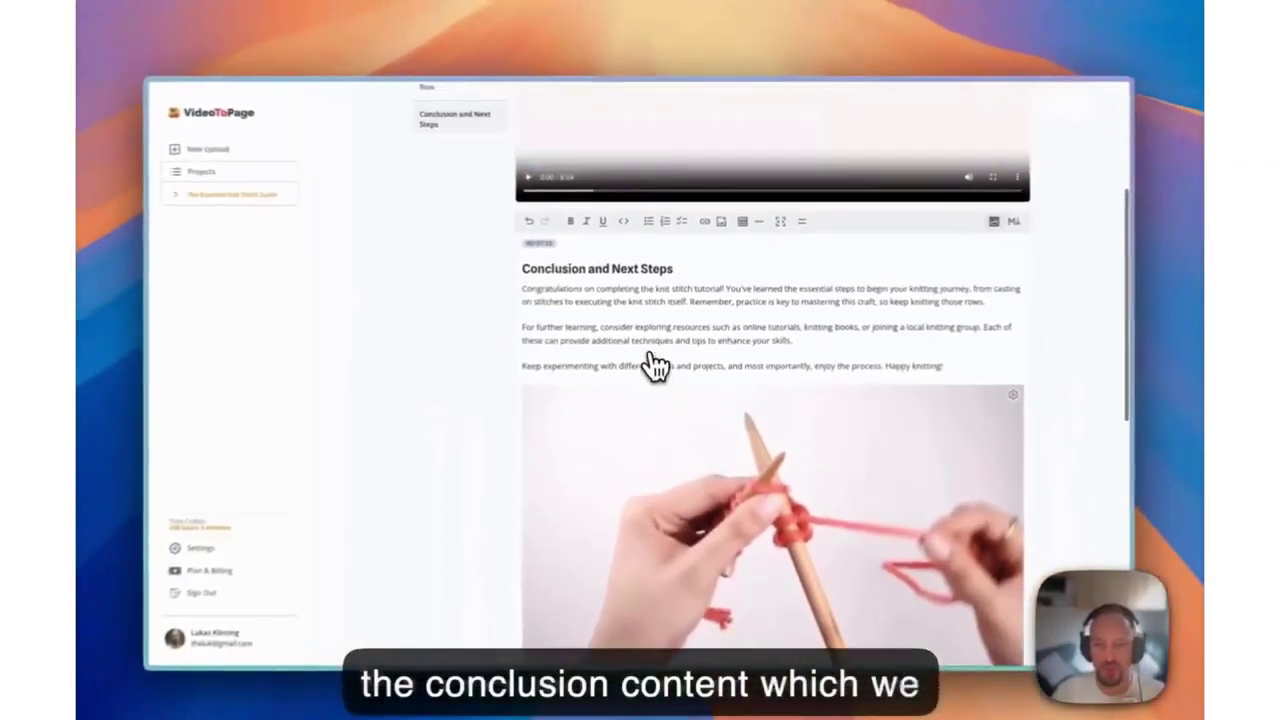
Step: Open the conclusion image settings and try several gallery frames and the knitting logo
{"action": "scroll", "coordinate": [589, 585], "scroll_direction": "down", "scroll_amount": 1}
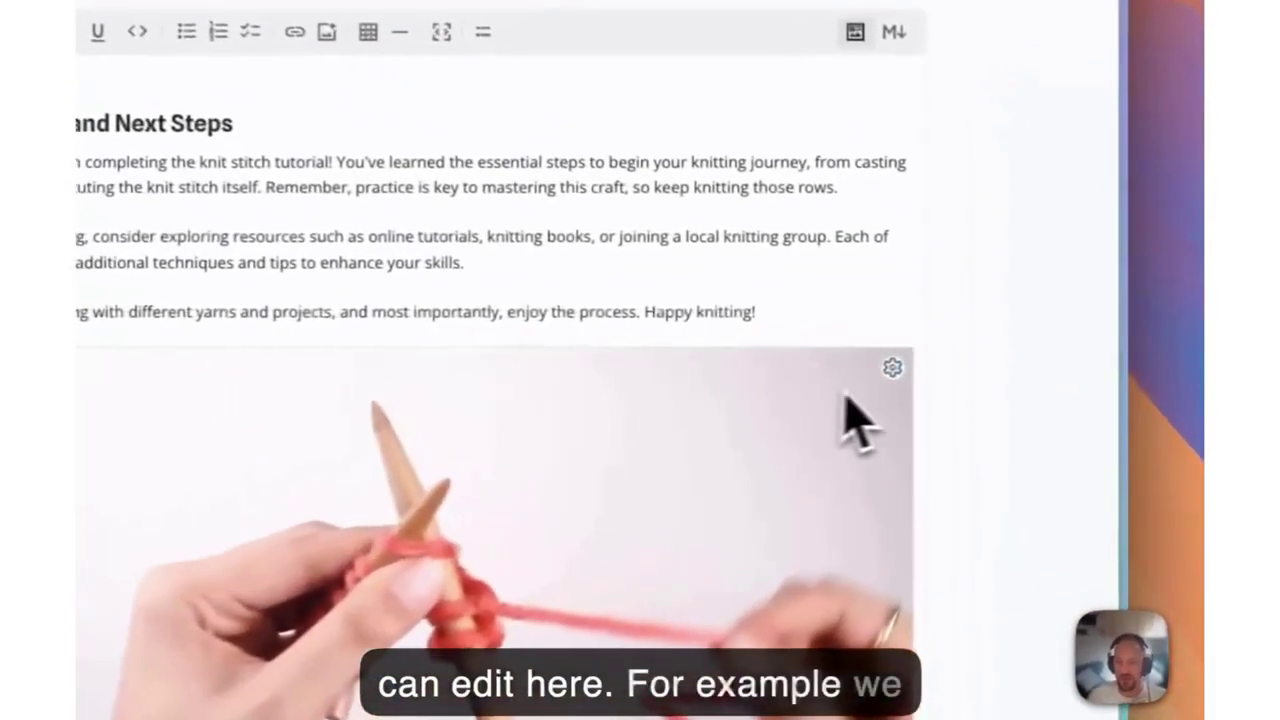
{"action": "left_click", "coordinate": [1008, 351]}
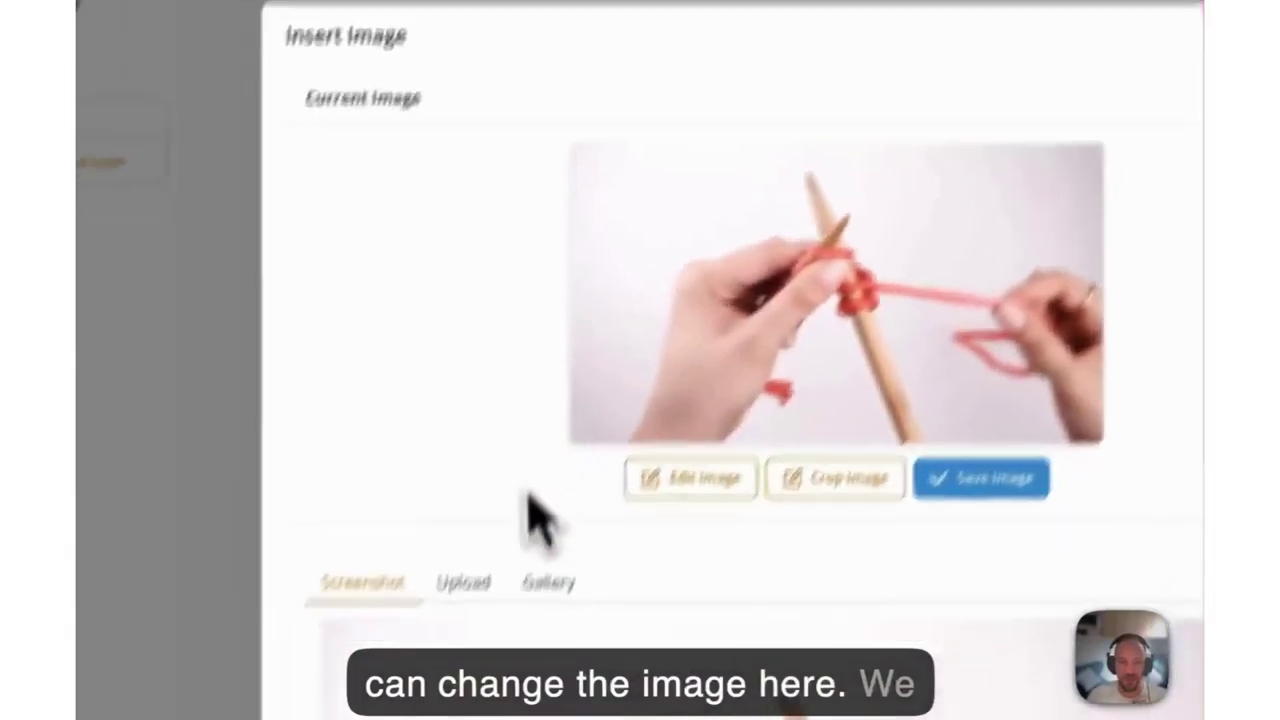
{"action": "left_click", "coordinate": [162, 593]}
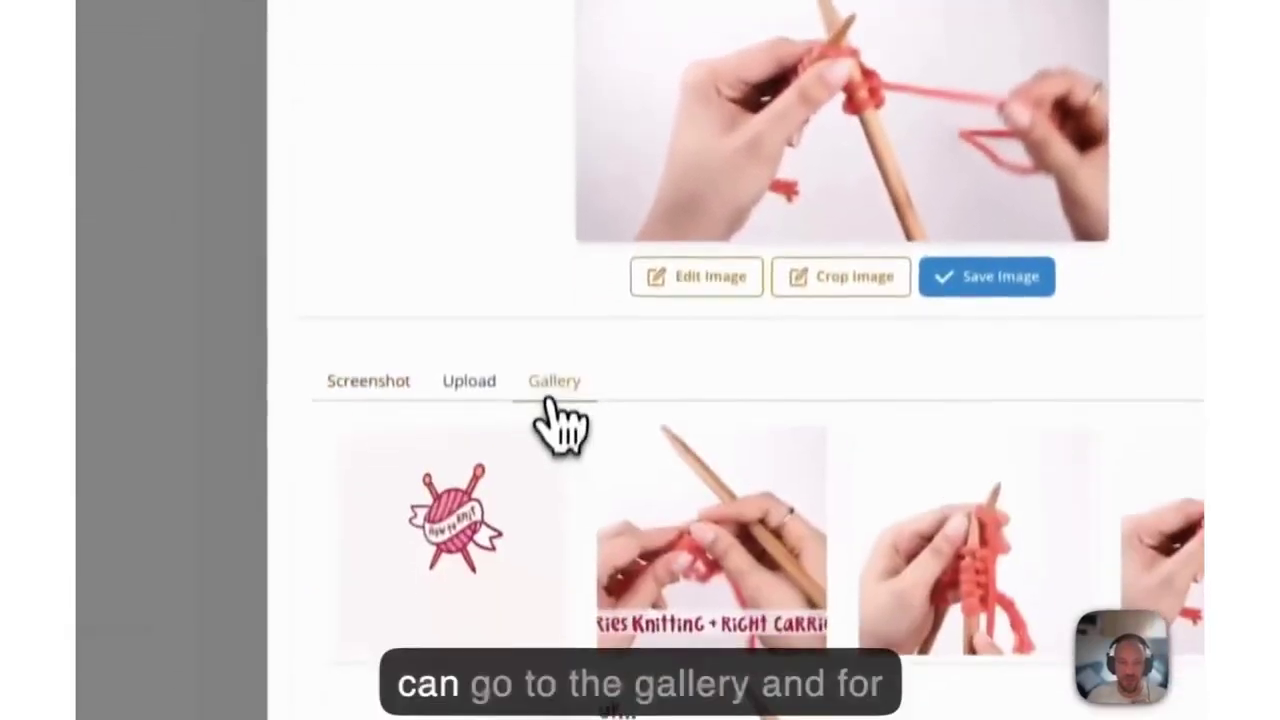
{"action": "left_click", "coordinate": [745, 430]}
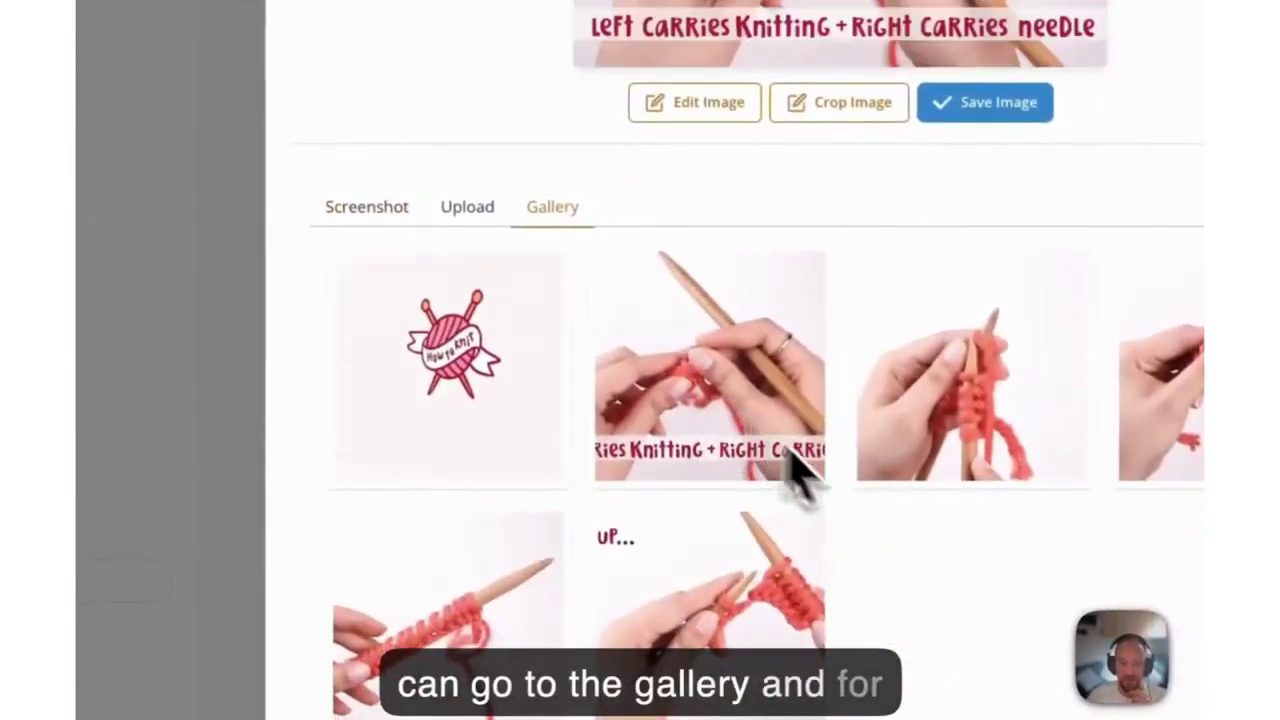
{"action": "left_click", "coordinate": [725, 597]}
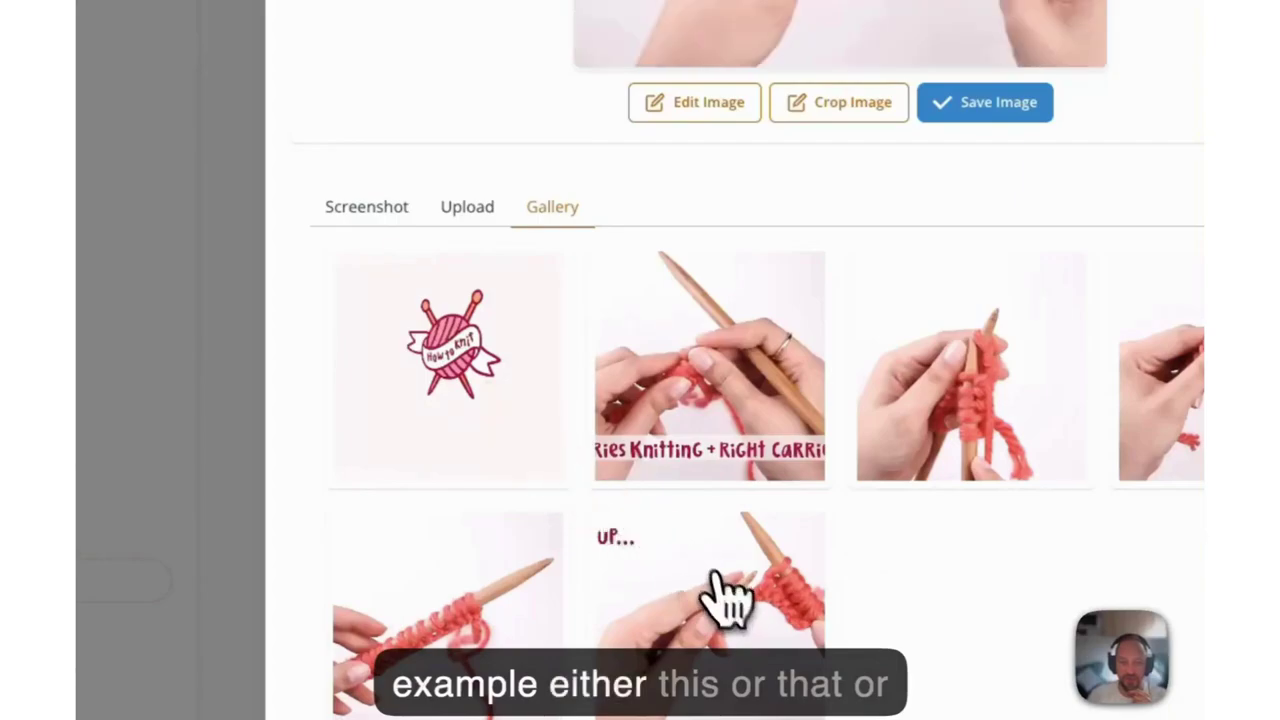
{"action": "left_click", "coordinate": [470, 300]}
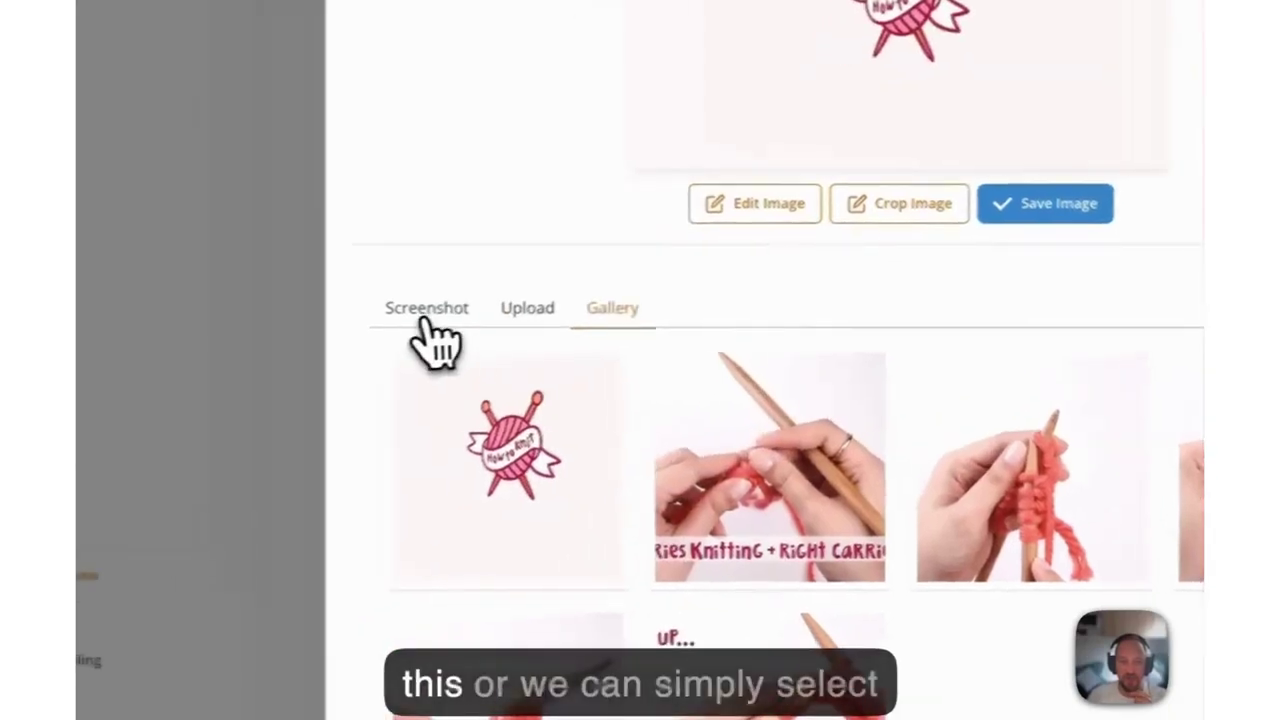
Step: Capture a later video frame showing the Sheep & Stitch beginner guide page as the image
{"action": "left_click", "coordinate": [366, 206]}
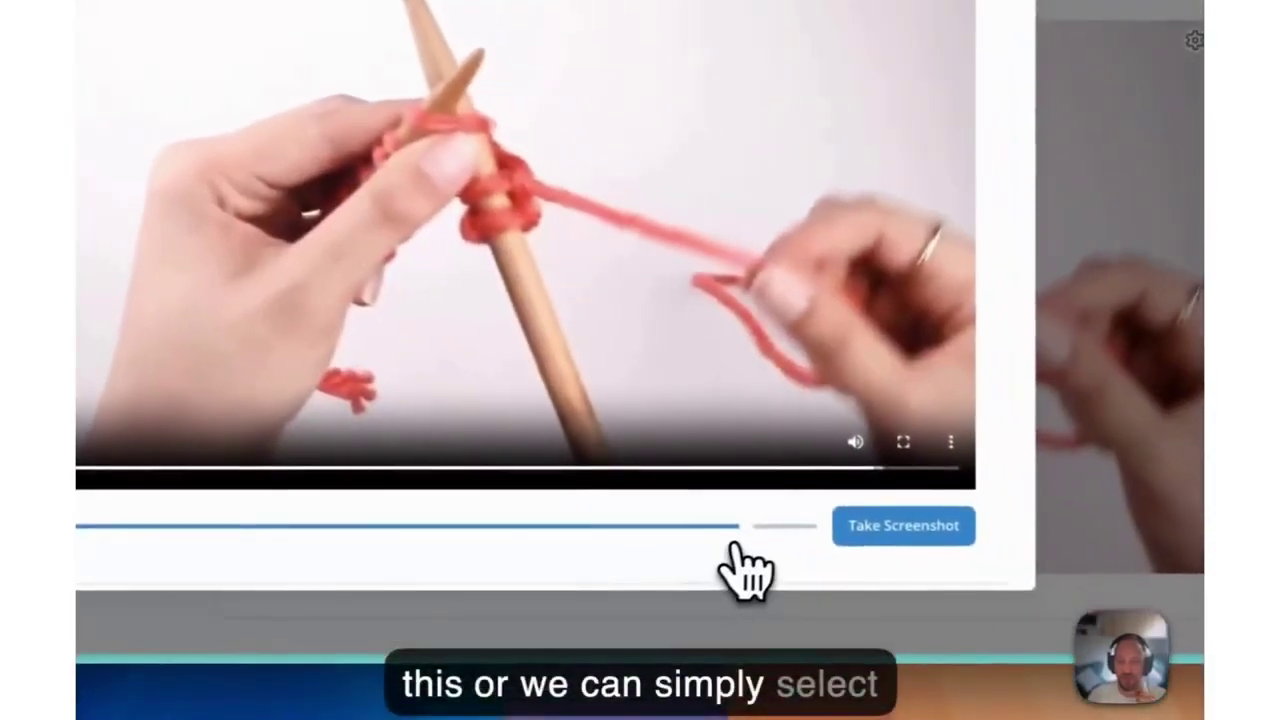
{"action": "left_click_drag", "start_coordinate": [1059, 632], "coordinate": [1118, 632]}
{"action": "mouse_move", "coordinate": [795, 545]}
{"action": "left_mouse_down"}
{"action": "mouse_move", "coordinate": [815, 550]}
{"action": "mouse_move", "coordinate": [783, 551]}
{"action": "left_mouse_up"}
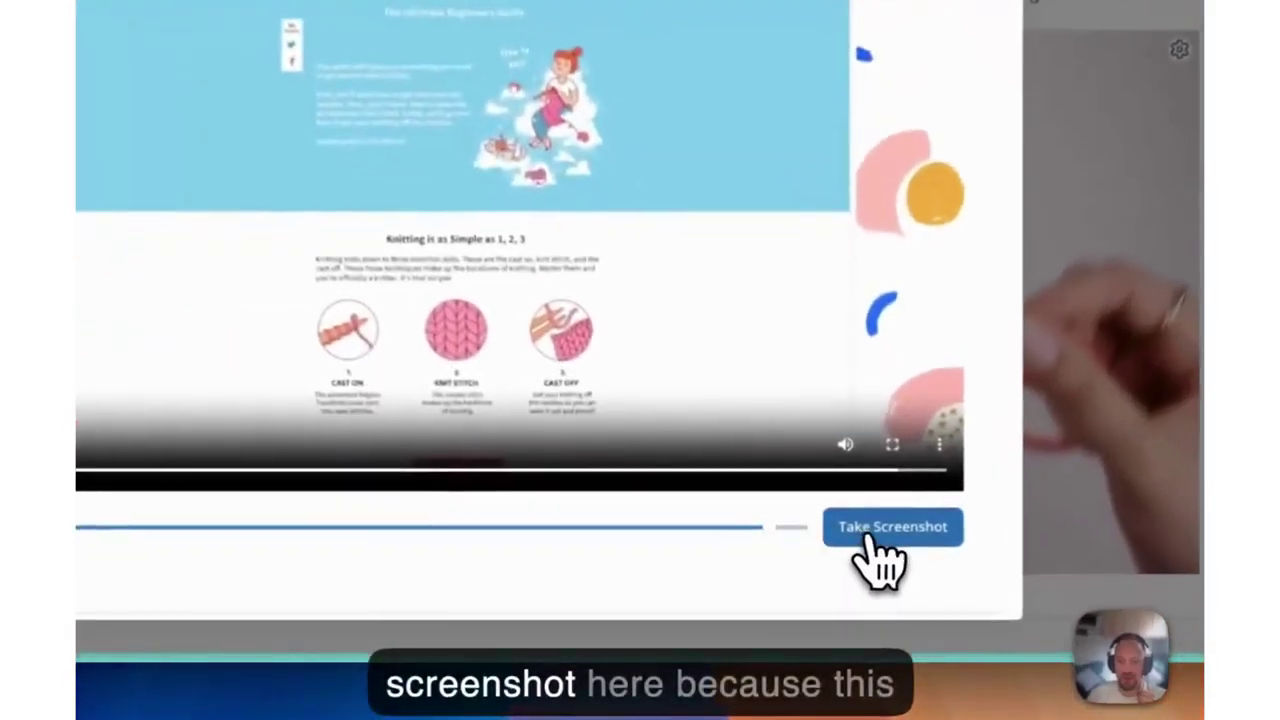
{"action": "left_click", "coordinate": [880, 555]}
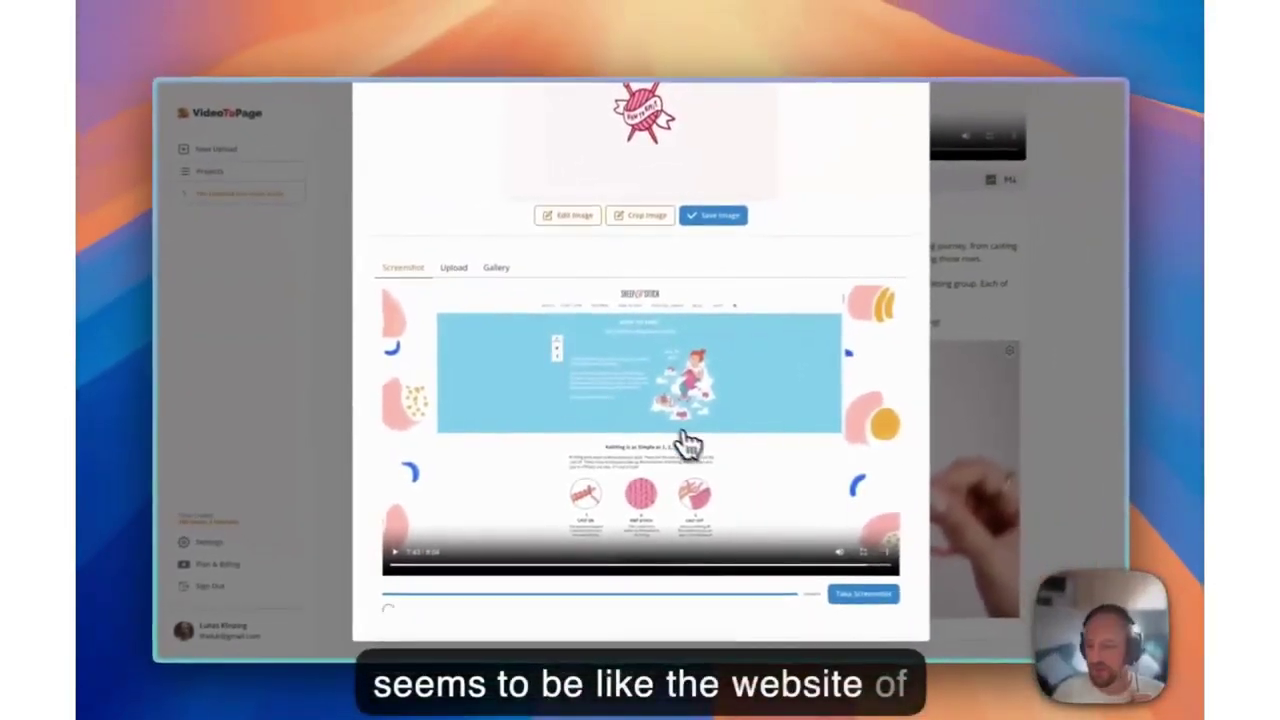
{"action": "scroll", "coordinate": [577, 380], "scroll_direction": "up", "scroll_amount": 2}
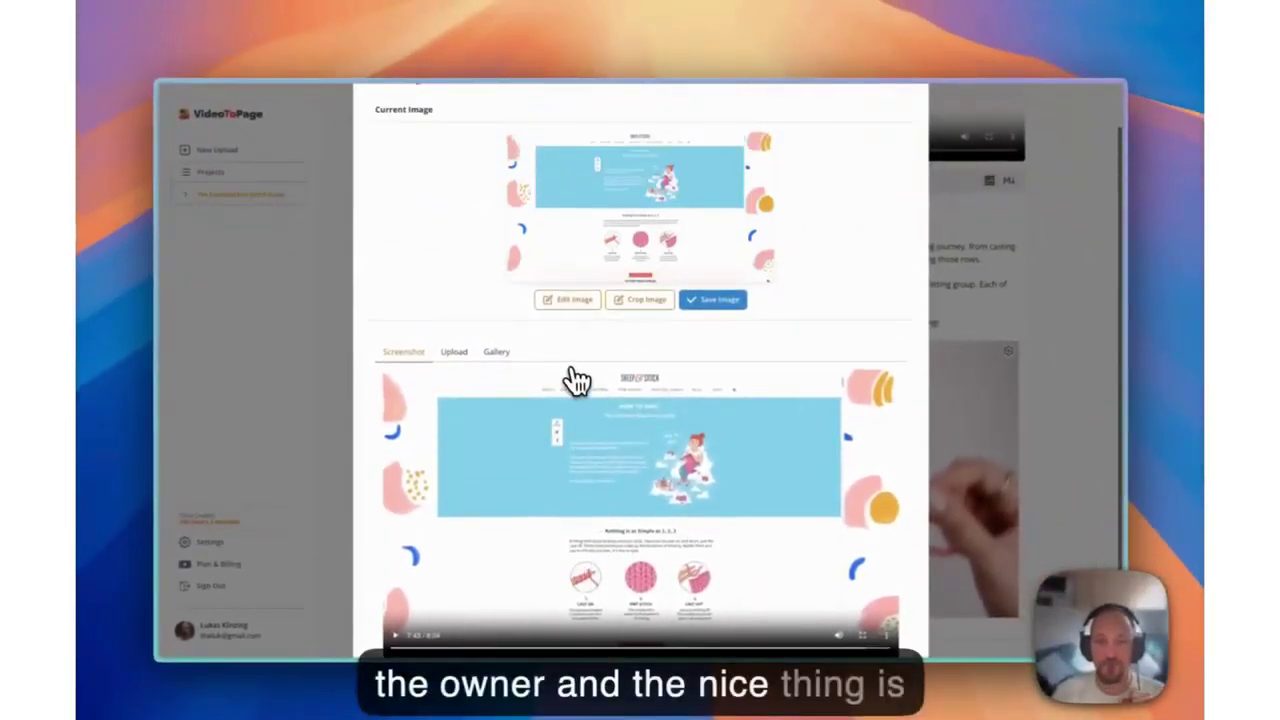
Step: Set the screenshot canvas to Slide 4:3 with about 30px padding
{"action": "left_click", "coordinate": [572, 301]}
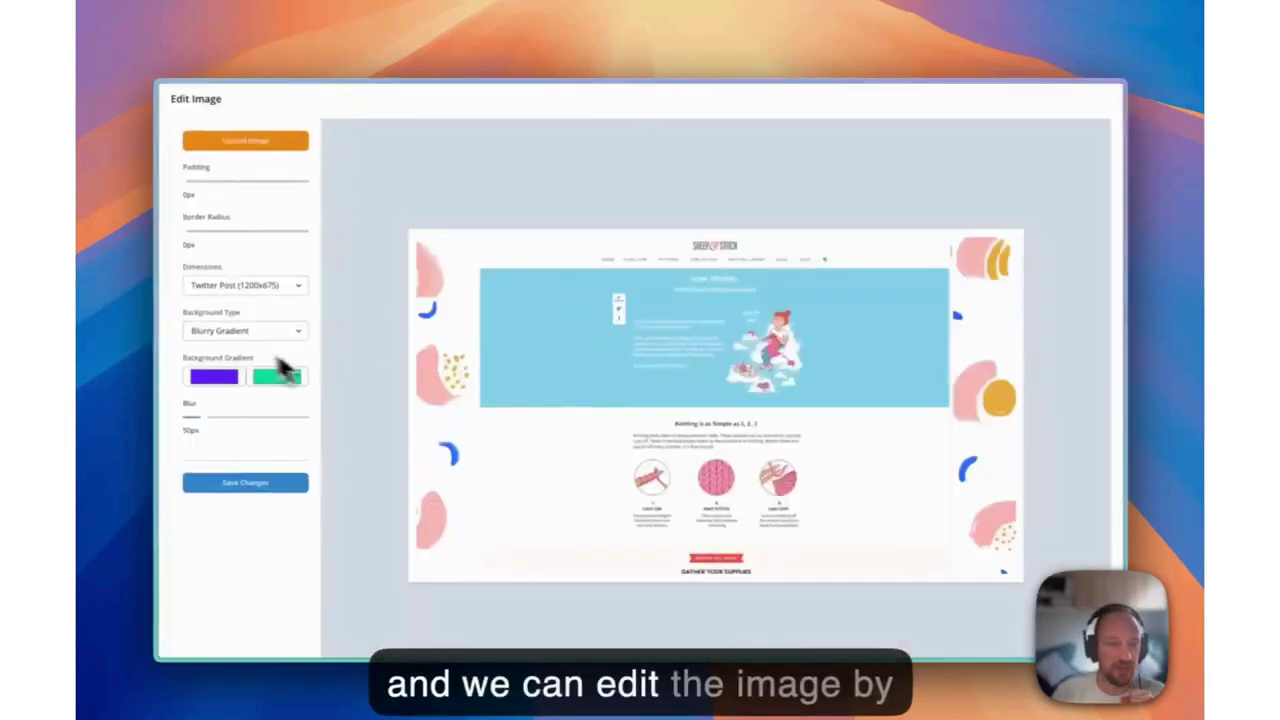
{"action": "left_click", "coordinate": [232, 286]}
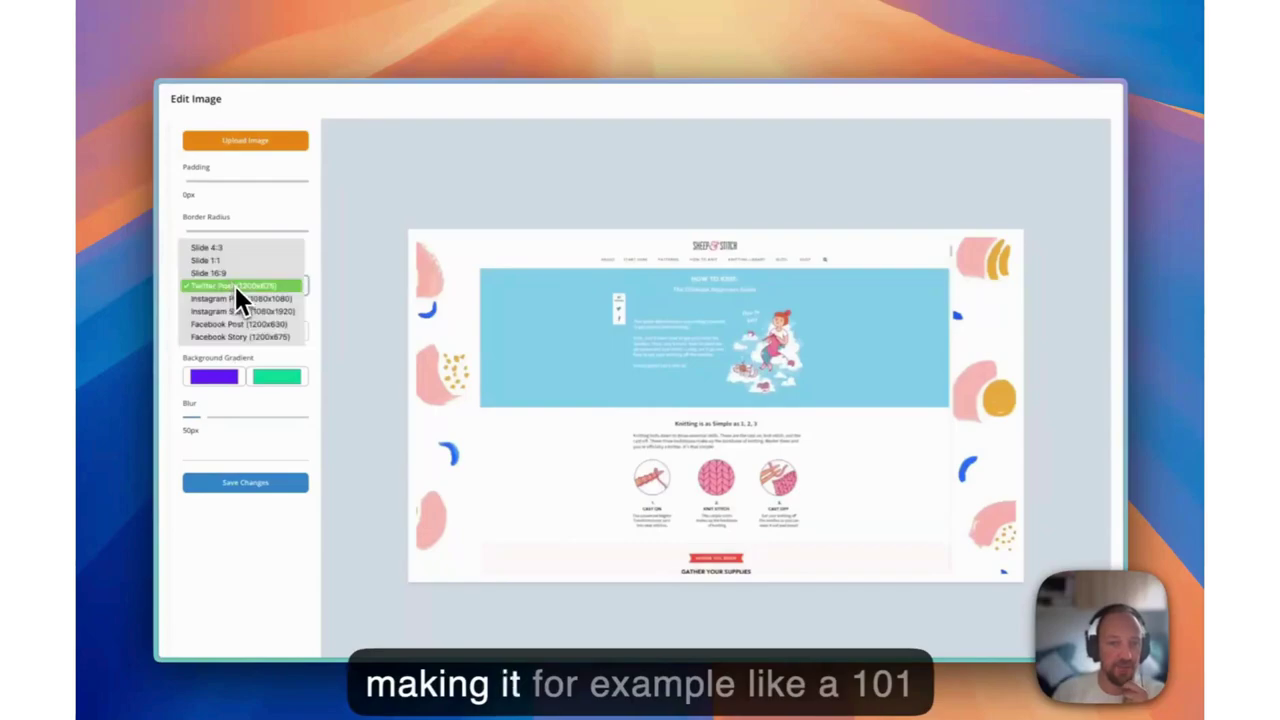
{"action": "left_click", "coordinate": [229, 273]}
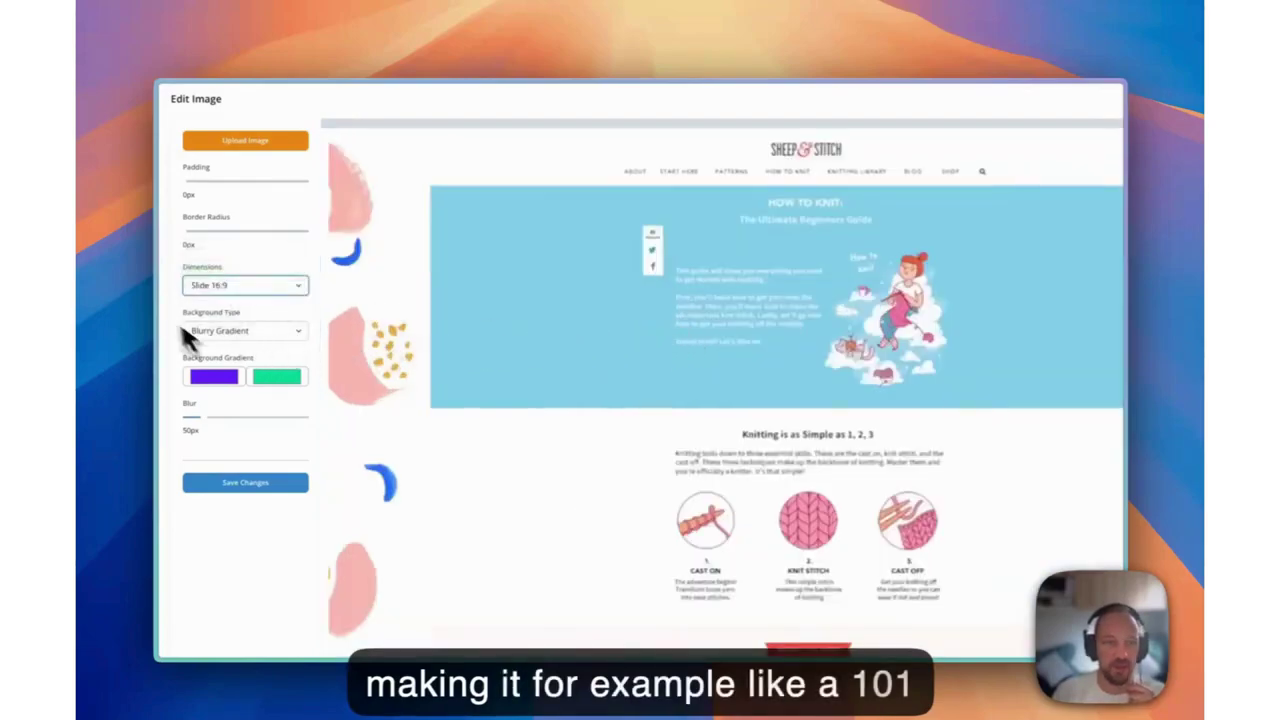
{"action": "left_click", "coordinate": [209, 273]}
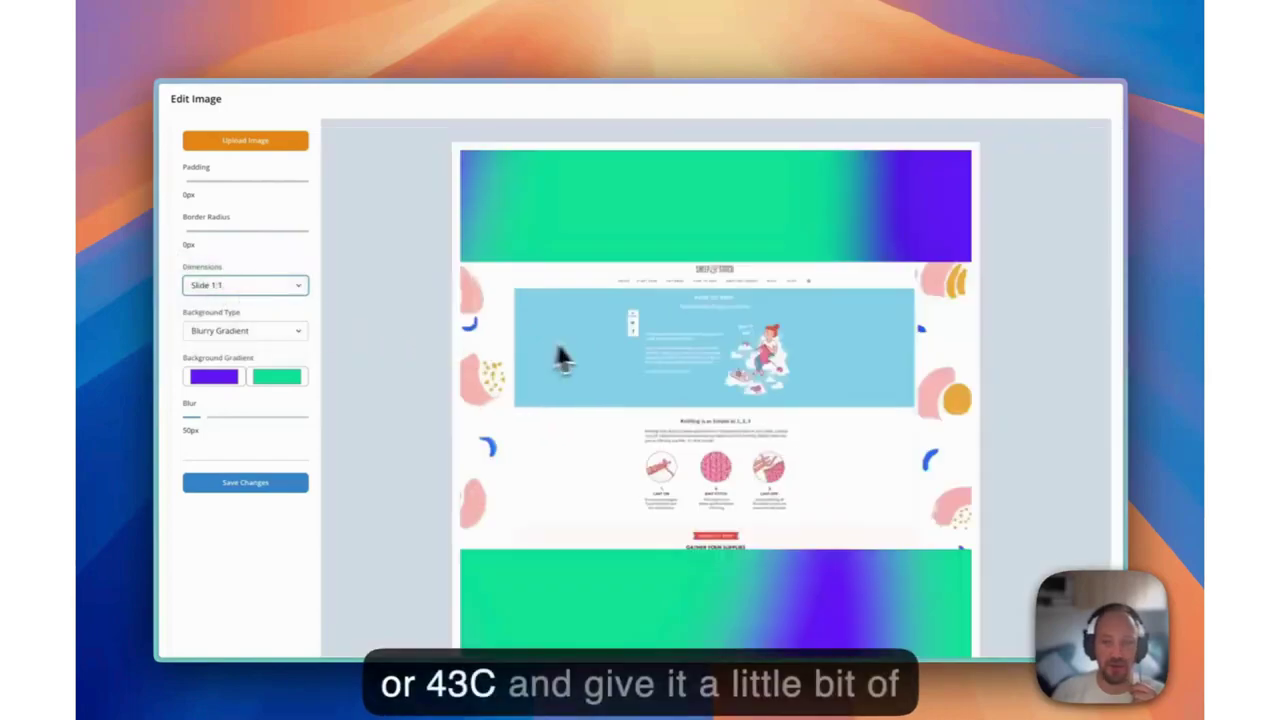
{"action": "key", "text": "Down"}
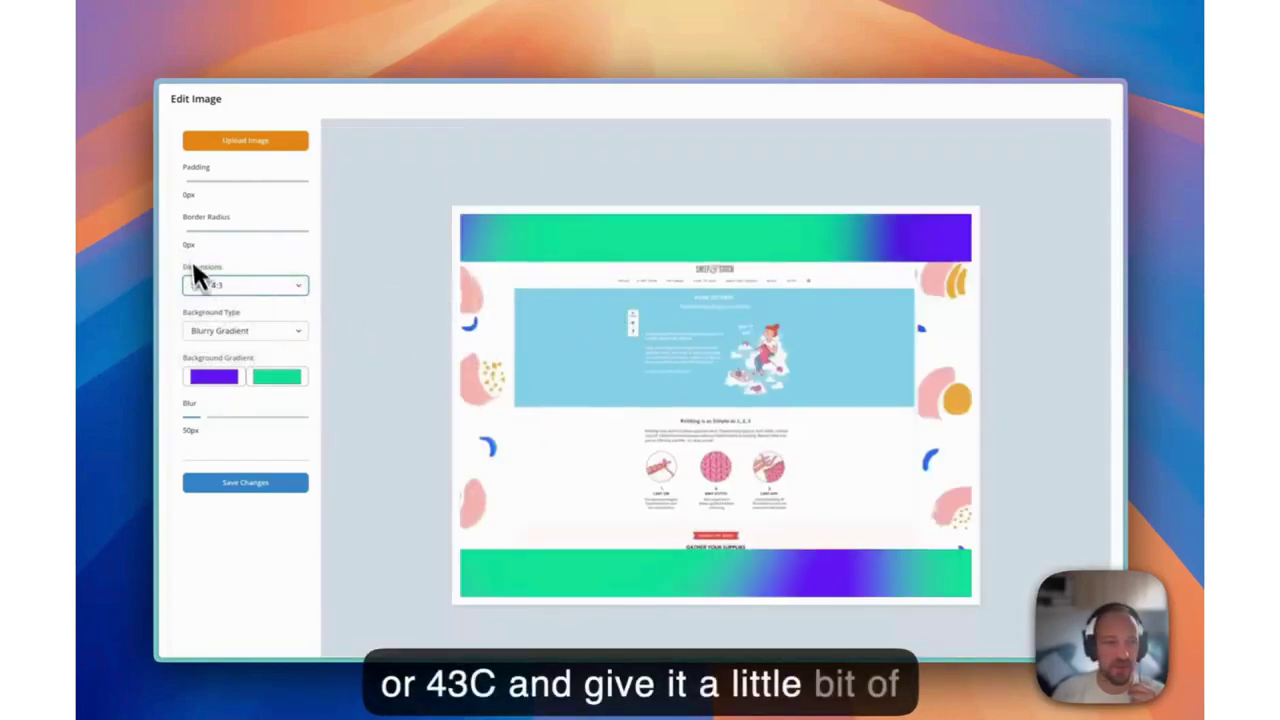
{"action": "left_click_drag", "start_coordinate": [192, 186], "coordinate": [228, 181]}
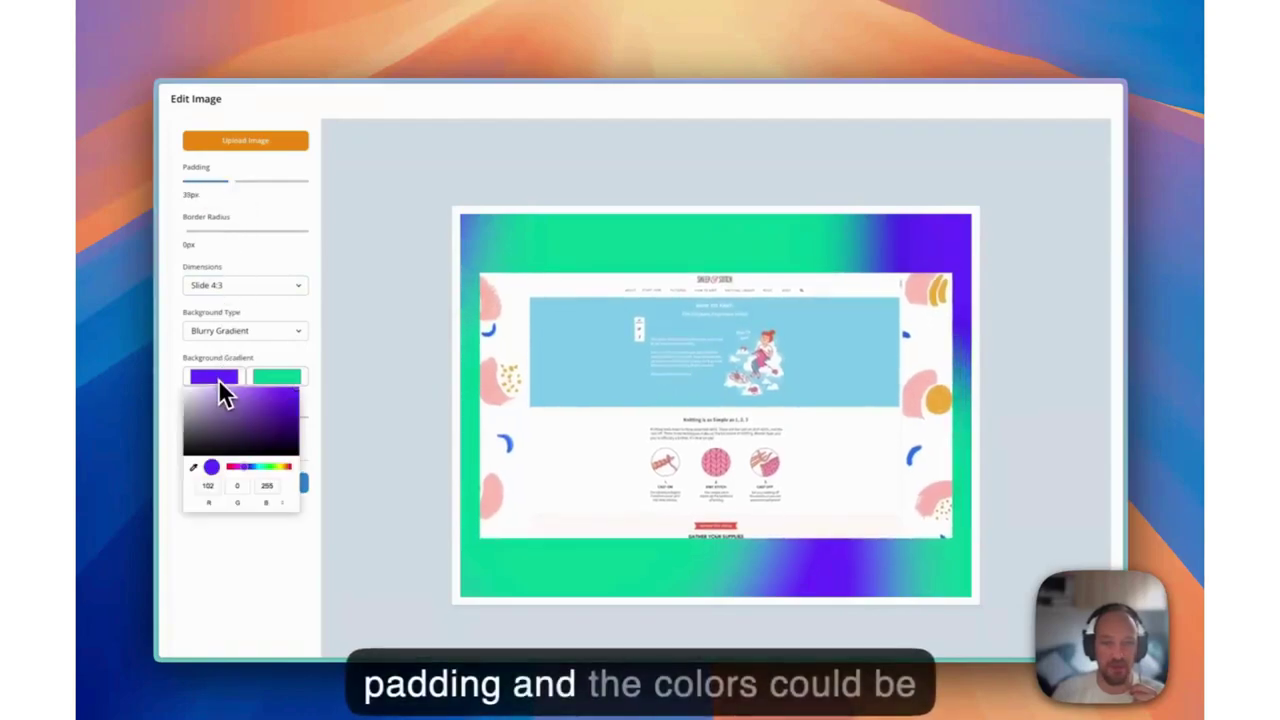
Step: Add a pink-to-light-blue gradient background and ~15px rounded corners, then save the image
{"action": "left_click", "coordinate": [494, 398]}
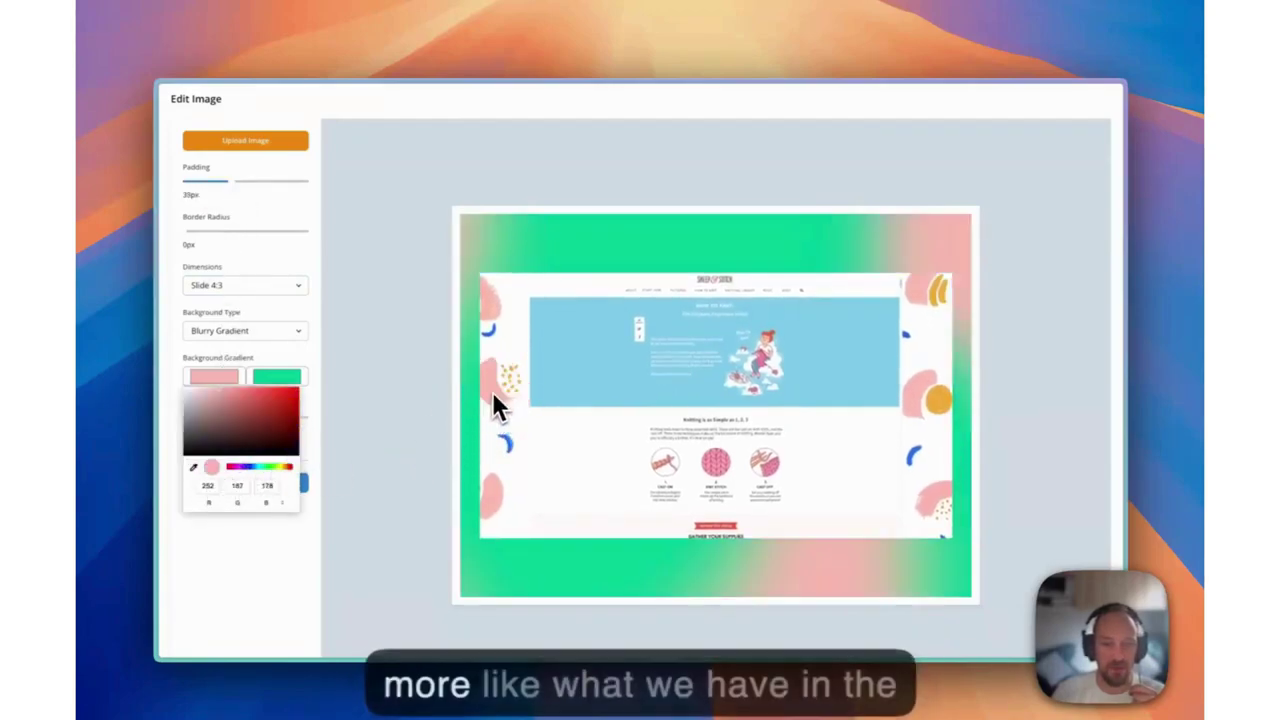
{"action": "left_click", "coordinate": [275, 380]}
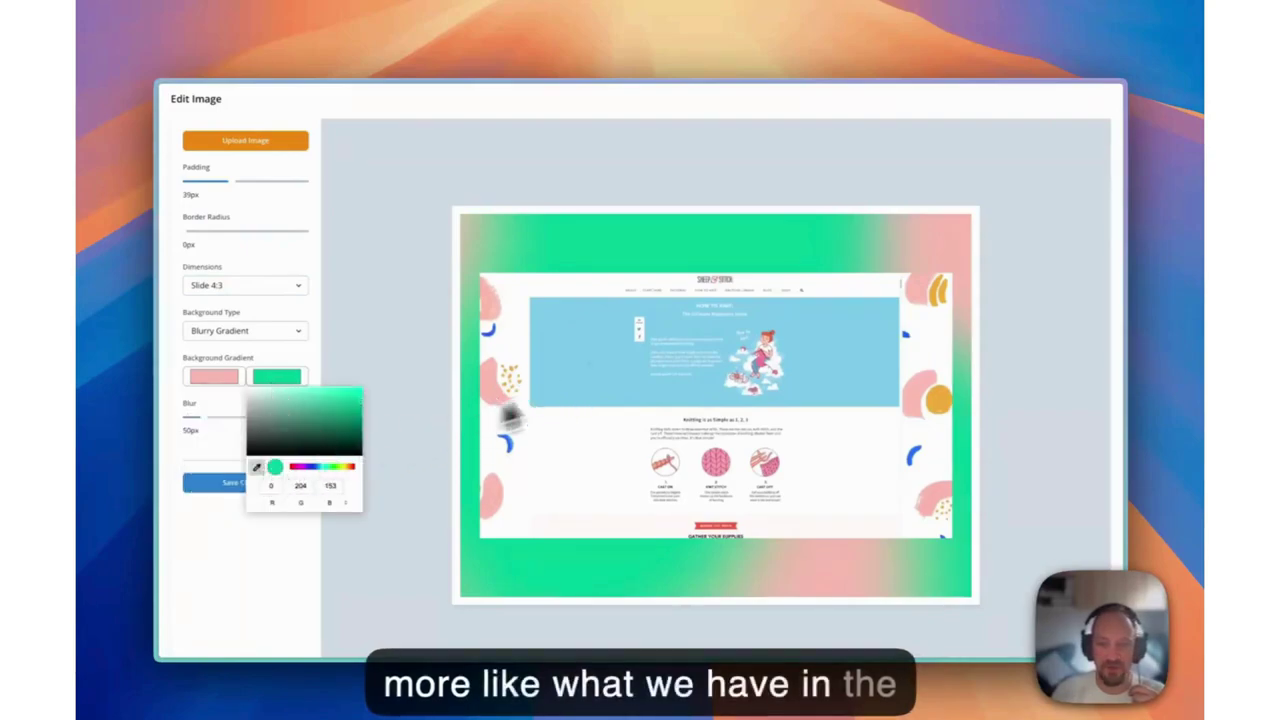
{"action": "left_click", "coordinate": [595, 359]}
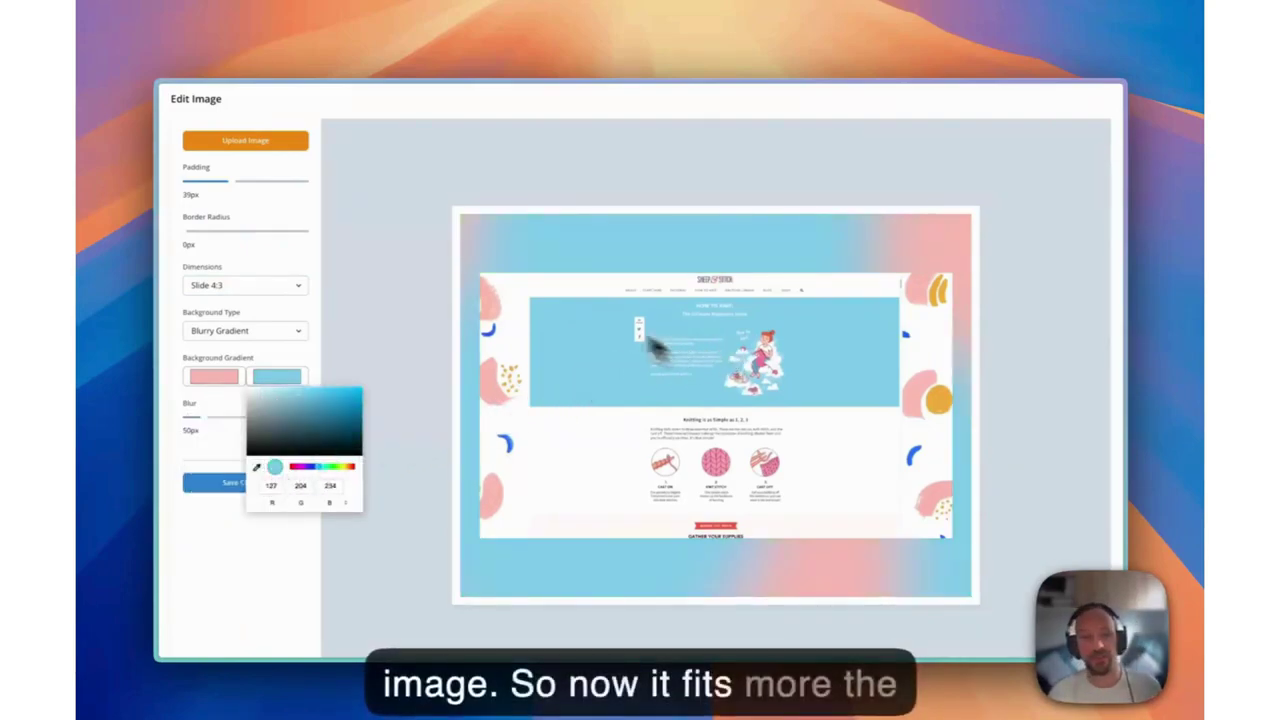
{"action": "left_click", "coordinate": [210, 242]}
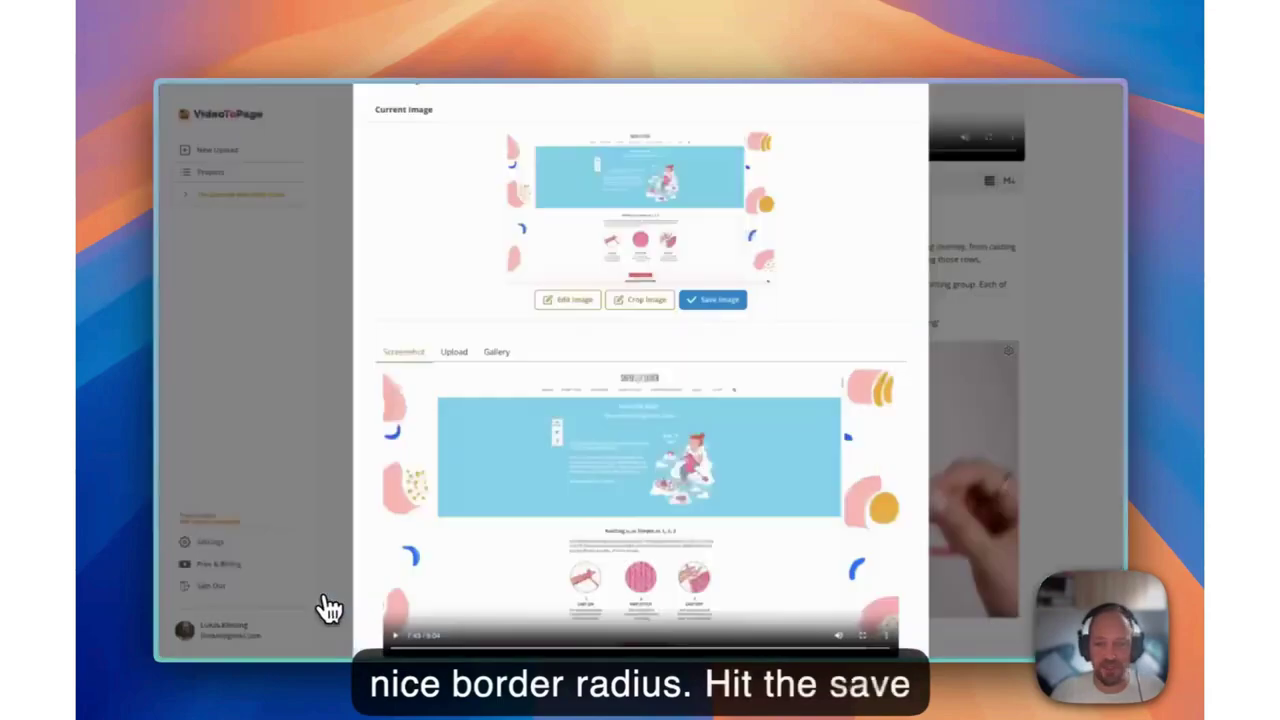
{"action": "left_click", "coordinate": [712, 299]}
{"action": "scroll", "coordinate": [613, 432], "scroll_direction": "down", "scroll_amount": 3}
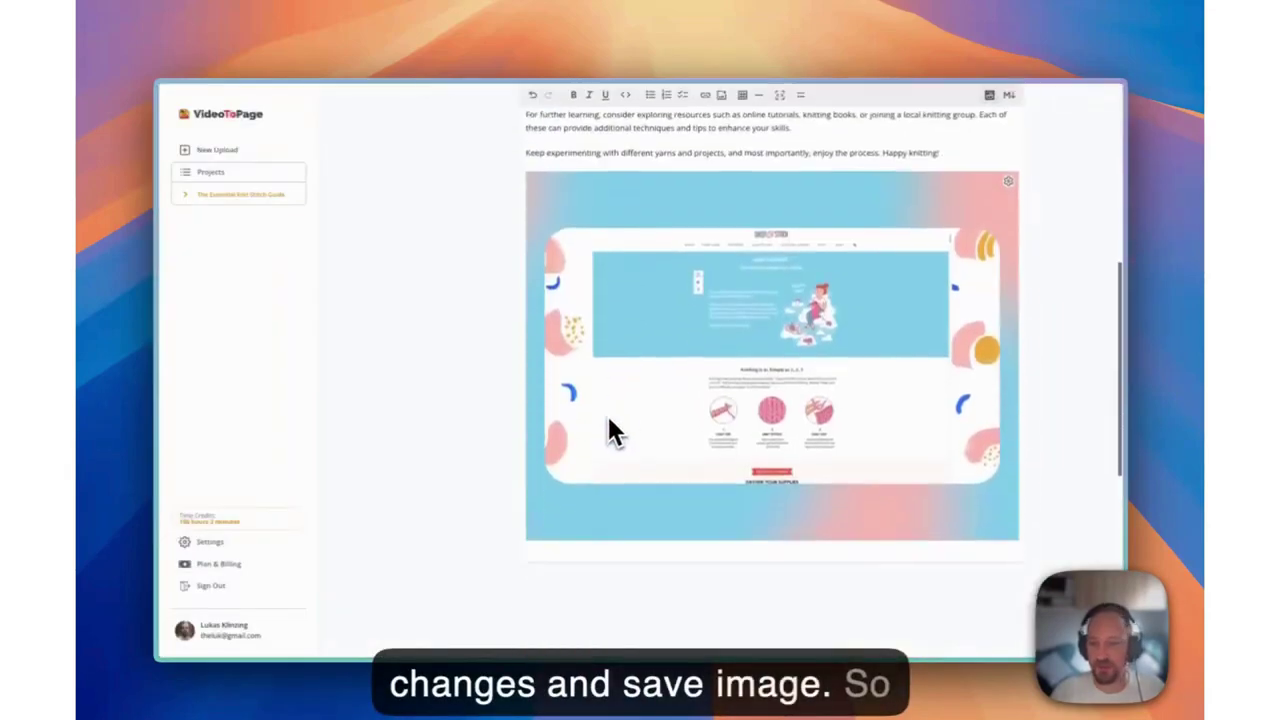
{"action": "scroll", "coordinate": [745, 315], "scroll_direction": "up", "scroll_amount": 3}
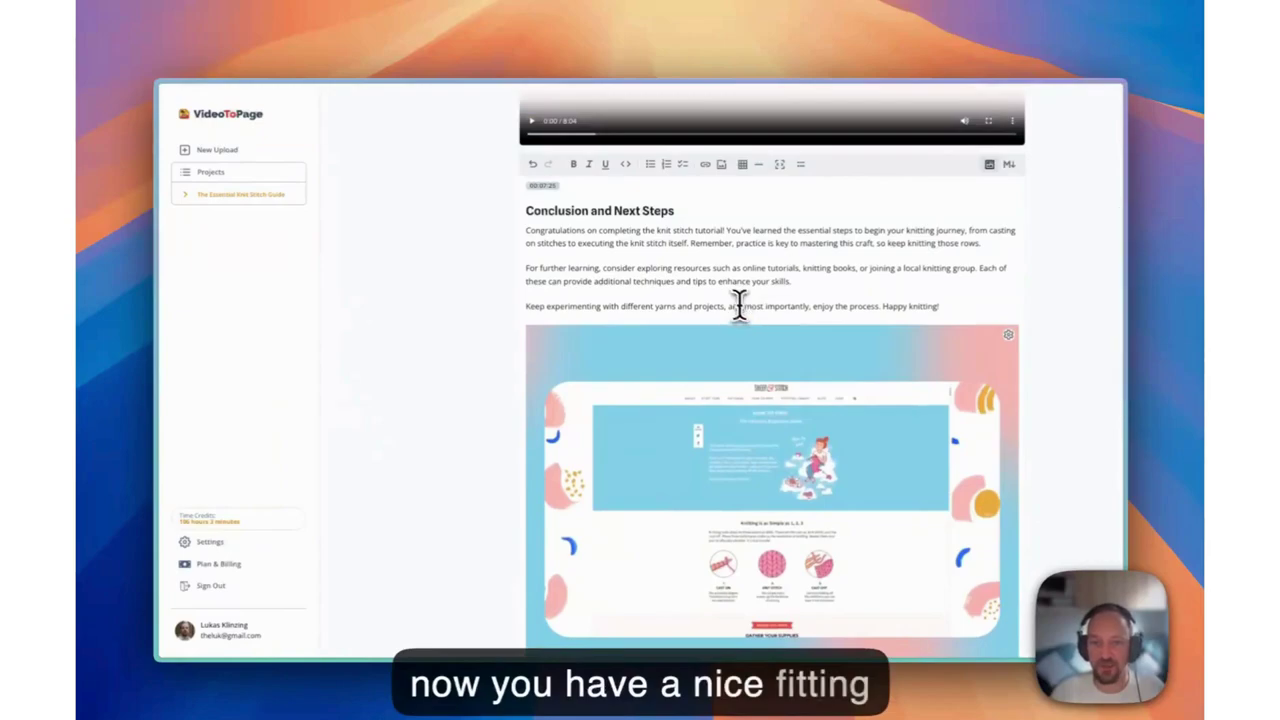
{"action": "scroll", "coordinate": [708, 279], "scroll_direction": "up", "scroll_amount": 5}
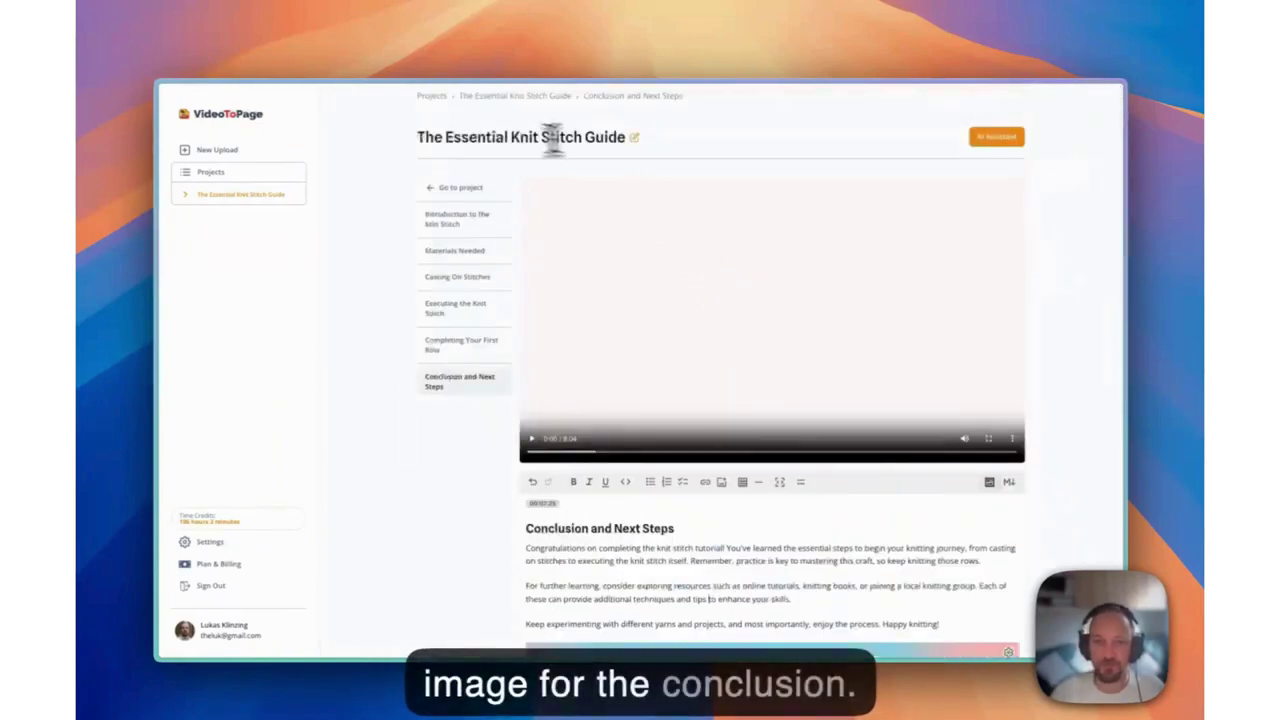
Step: Generate a public link for The Essential Knit Stitch Guide from the advanced share settings and view the live page
{"action": "left_click", "coordinate": [455, 187]}
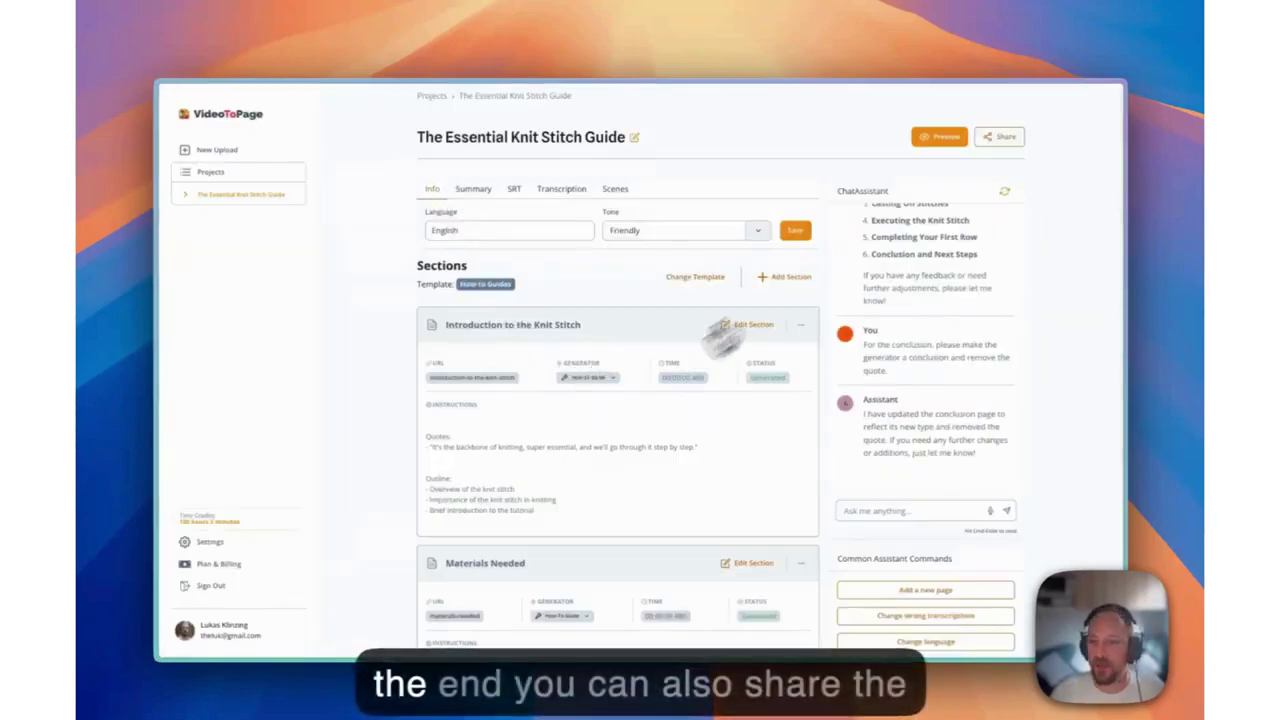
{"action": "left_click", "coordinate": [938, 137]}
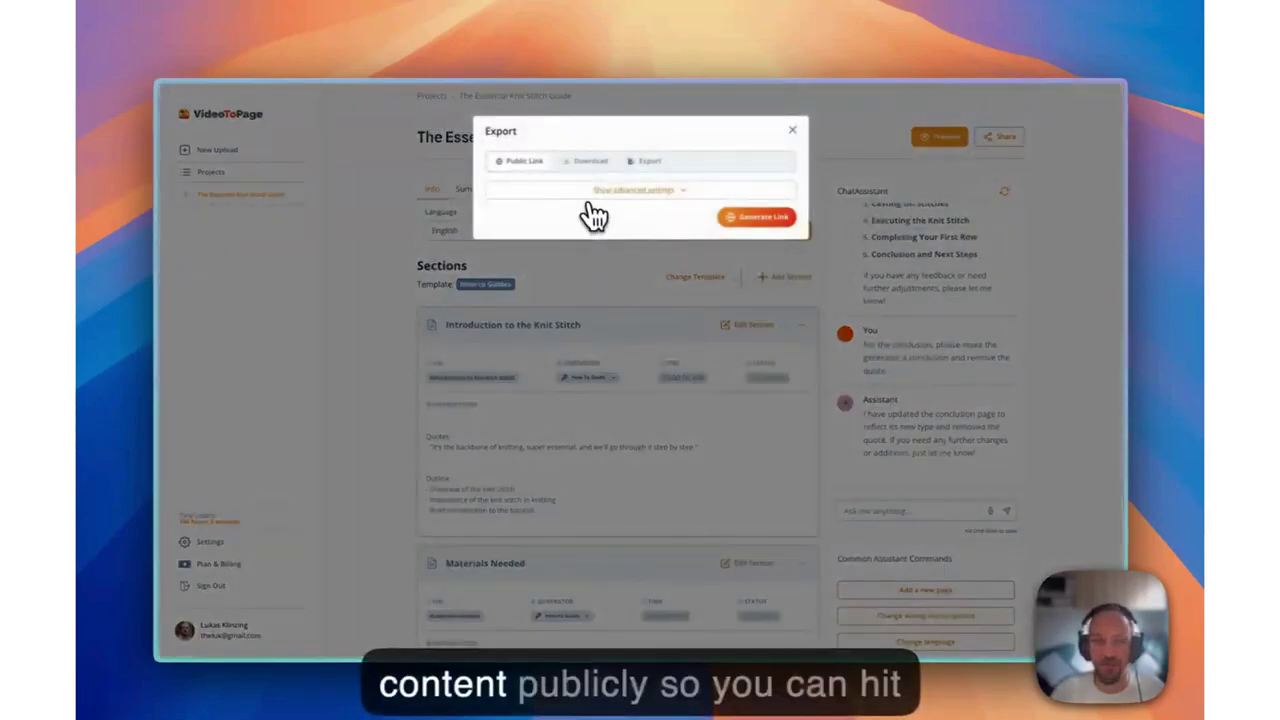
{"action": "left_click", "coordinate": [634, 190]}
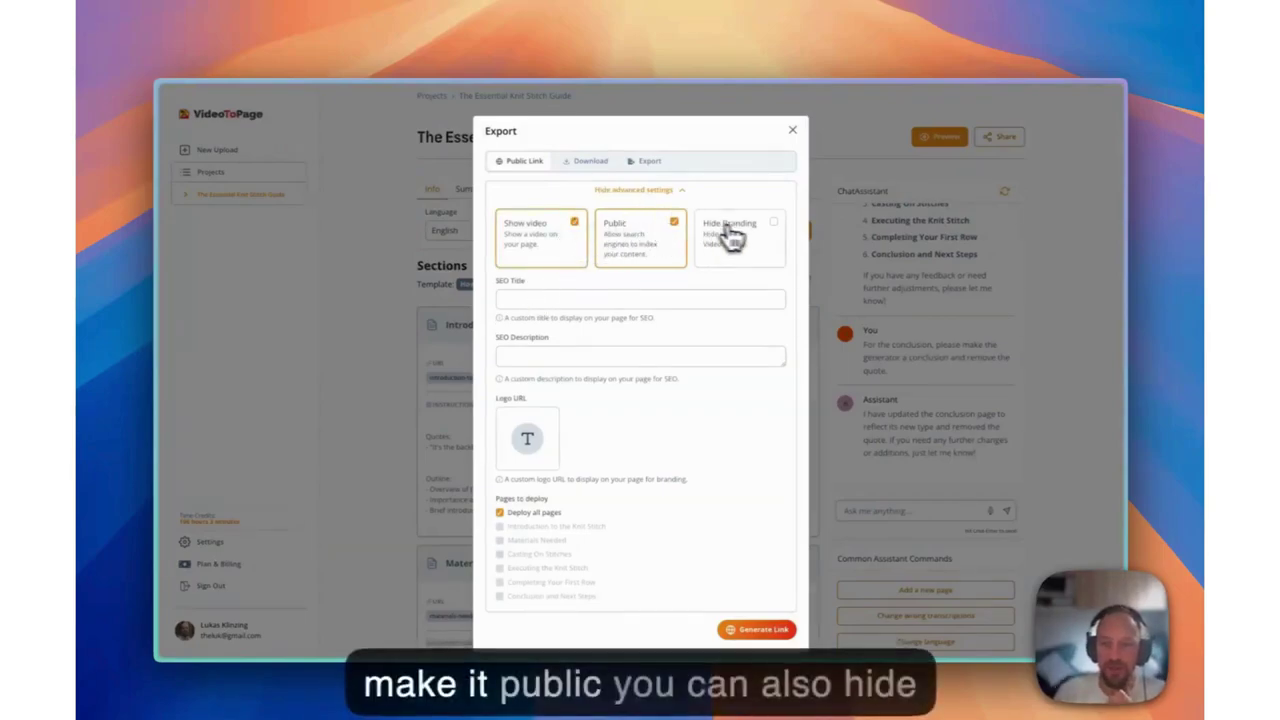
{"action": "scroll", "coordinate": [700, 260], "scroll_direction": "down", "scroll_amount": 1}
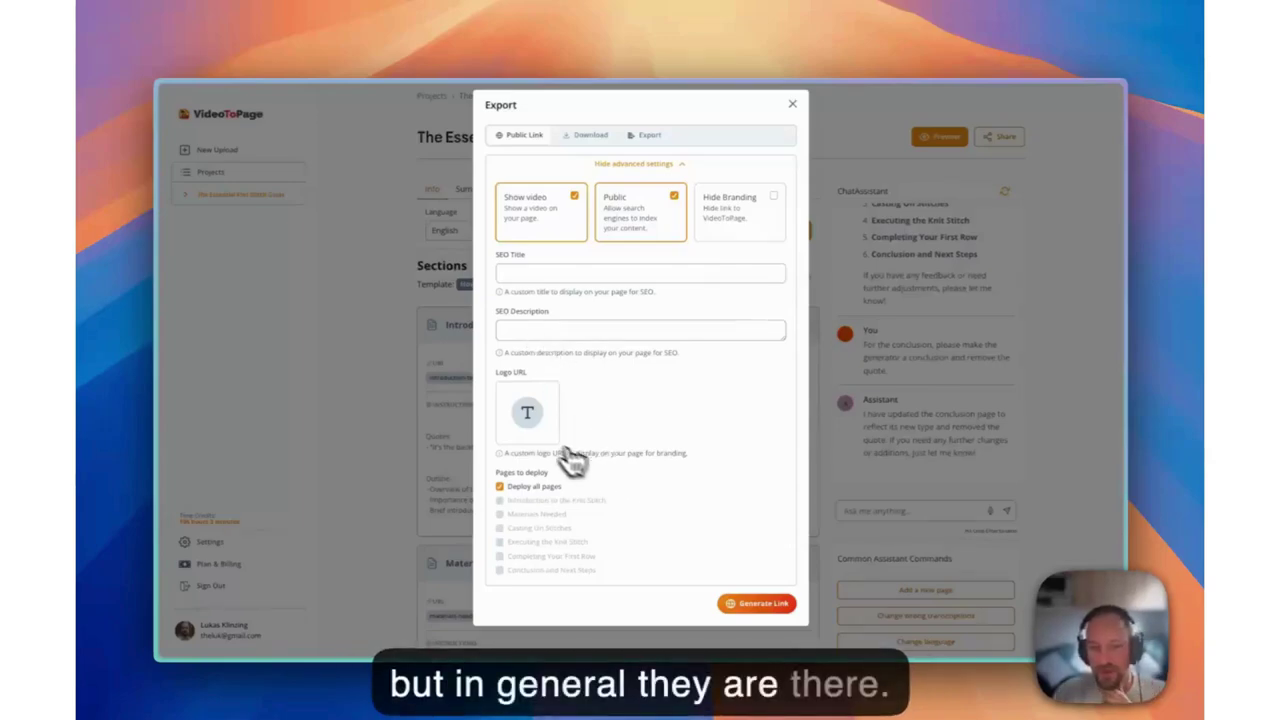
{"action": "left_click", "coordinate": [757, 603]}
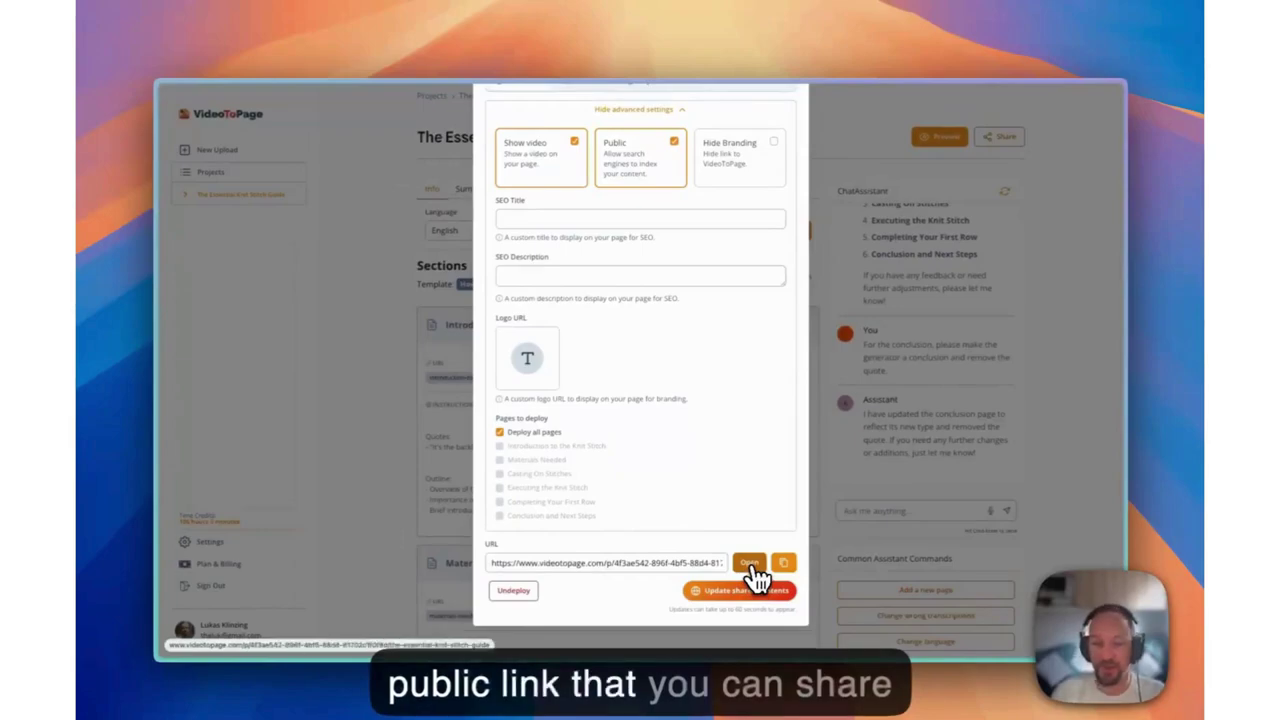
{"action": "left_click", "coordinate": [755, 566]}
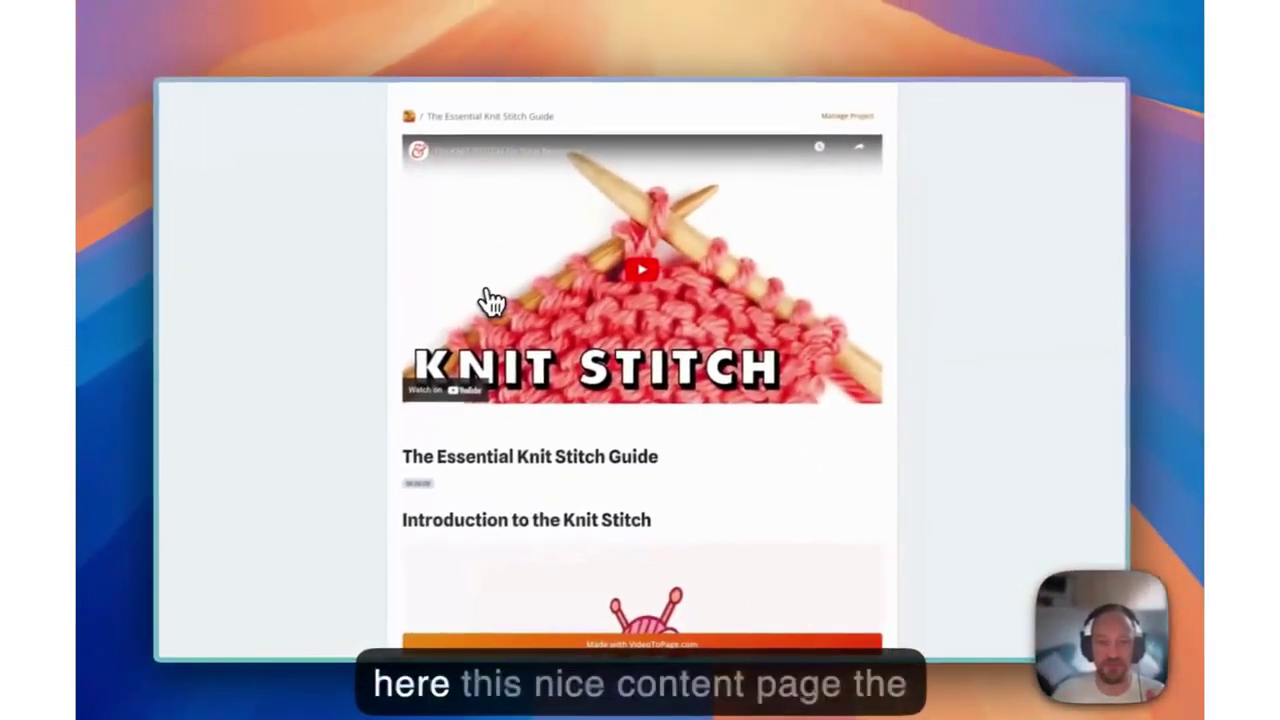
Step: Browse the public guide page and start the embedded YouTube knitting tutorial playing
{"action": "scroll", "coordinate": [490, 300], "scroll_direction": "down", "scroll_amount": 5}
{"action": "scroll", "coordinate": [490, 300], "scroll_direction": "down", "scroll_amount": 15}
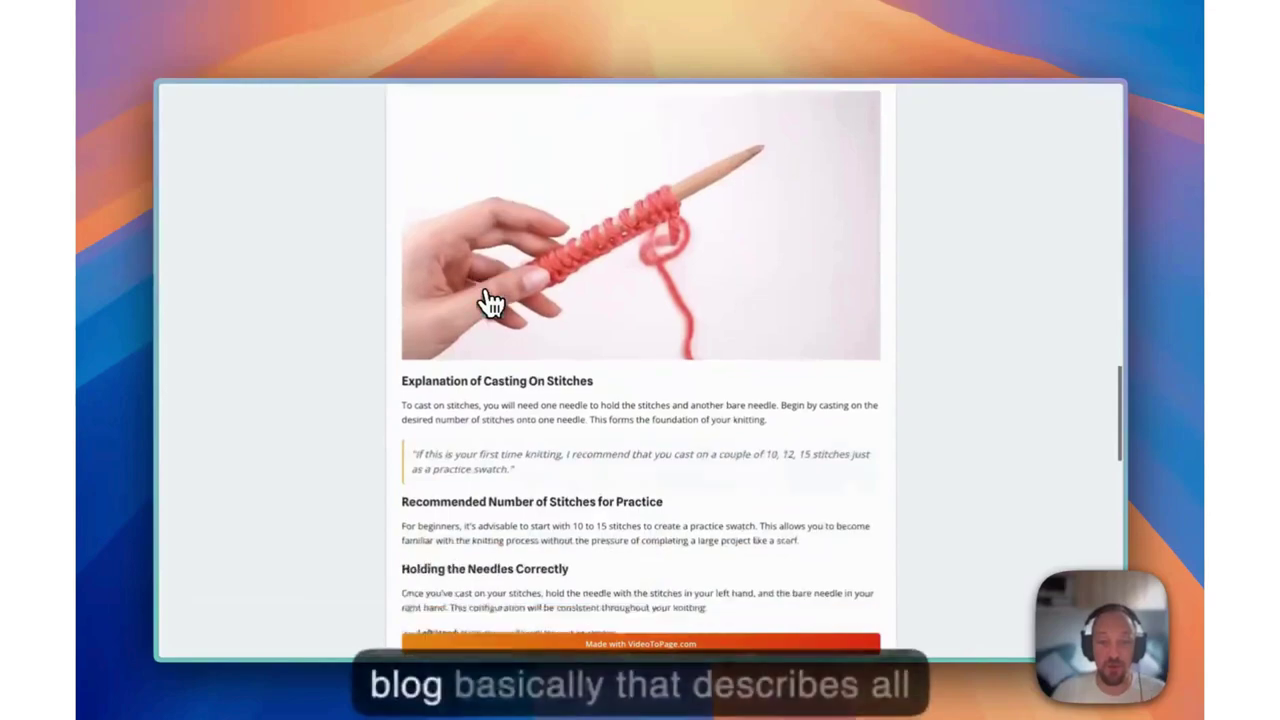
{"action": "scroll", "coordinate": [488, 300], "scroll_direction": "down", "scroll_amount": 15}
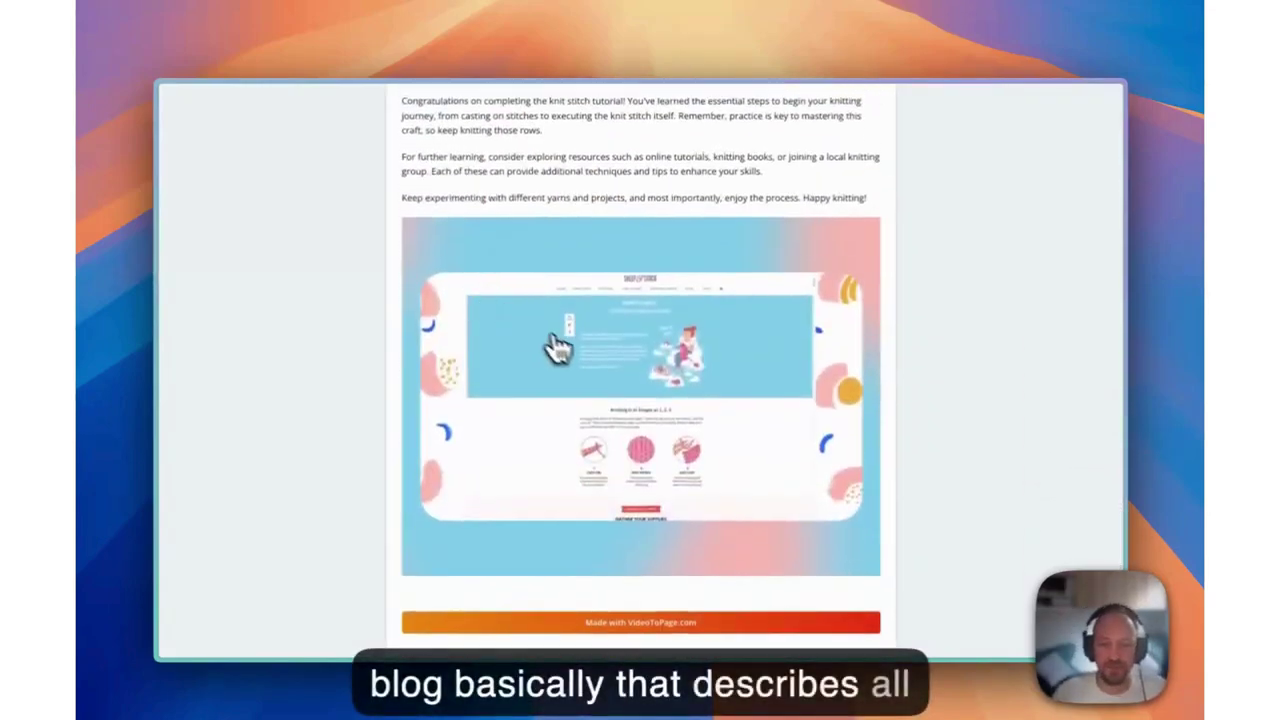
{"action": "scroll", "coordinate": [570, 355], "scroll_direction": "up", "scroll_amount": 20}
{"action": "scroll", "coordinate": [580, 362], "scroll_direction": "down", "scroll_amount": 1}
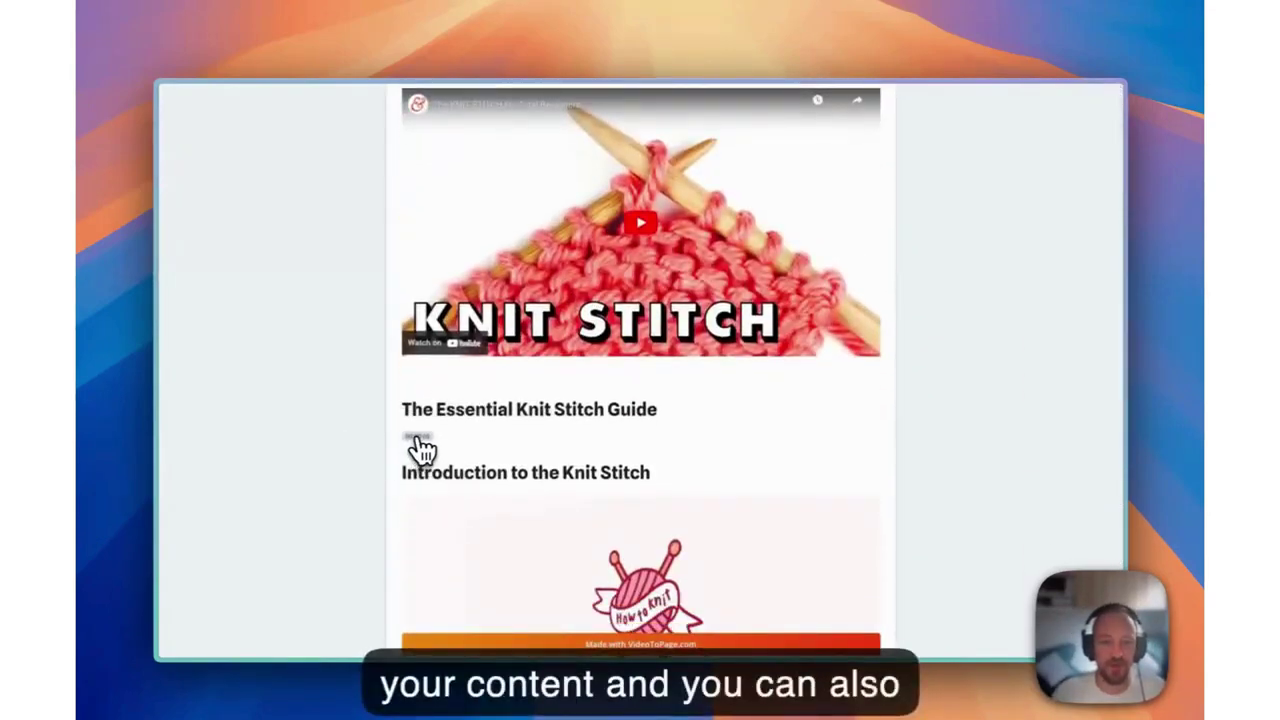
{"action": "scroll", "coordinate": [443, 451], "scroll_direction": "down", "scroll_amount": 15}
{"action": "scroll", "coordinate": [449, 451], "scroll_direction": "up", "scroll_amount": 20}
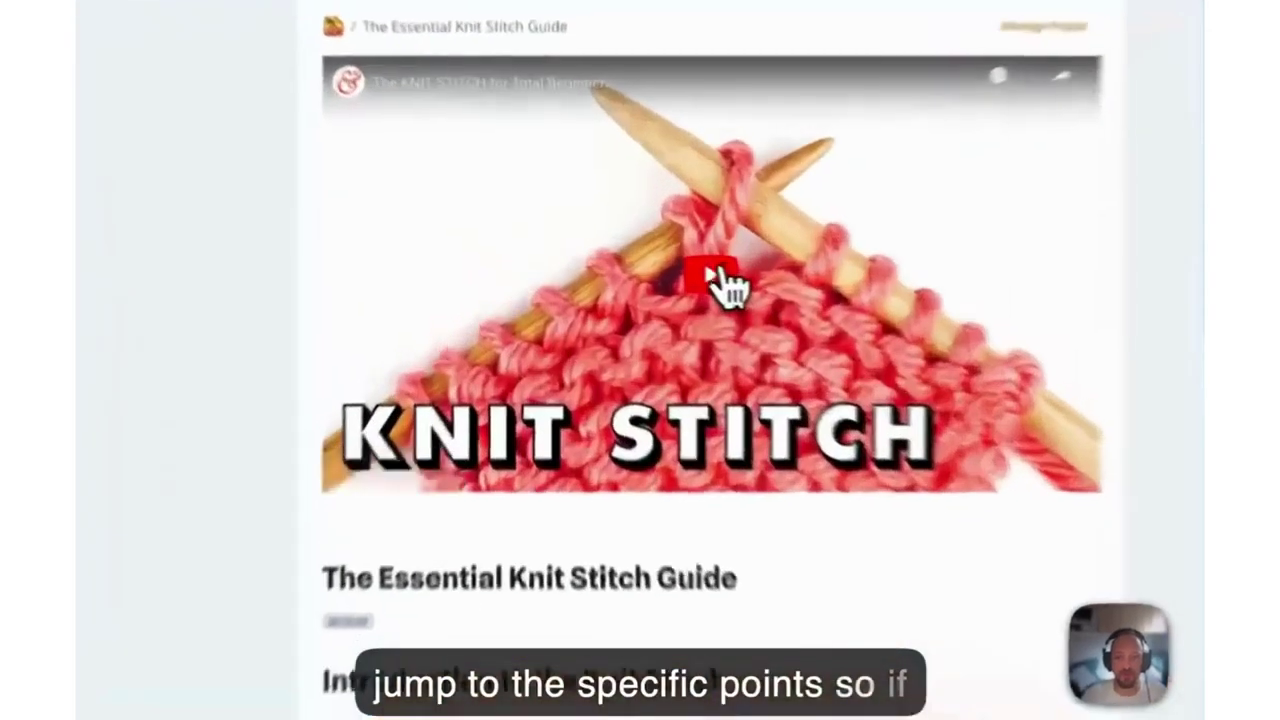
{"action": "left_click", "coordinate": [725, 285]}
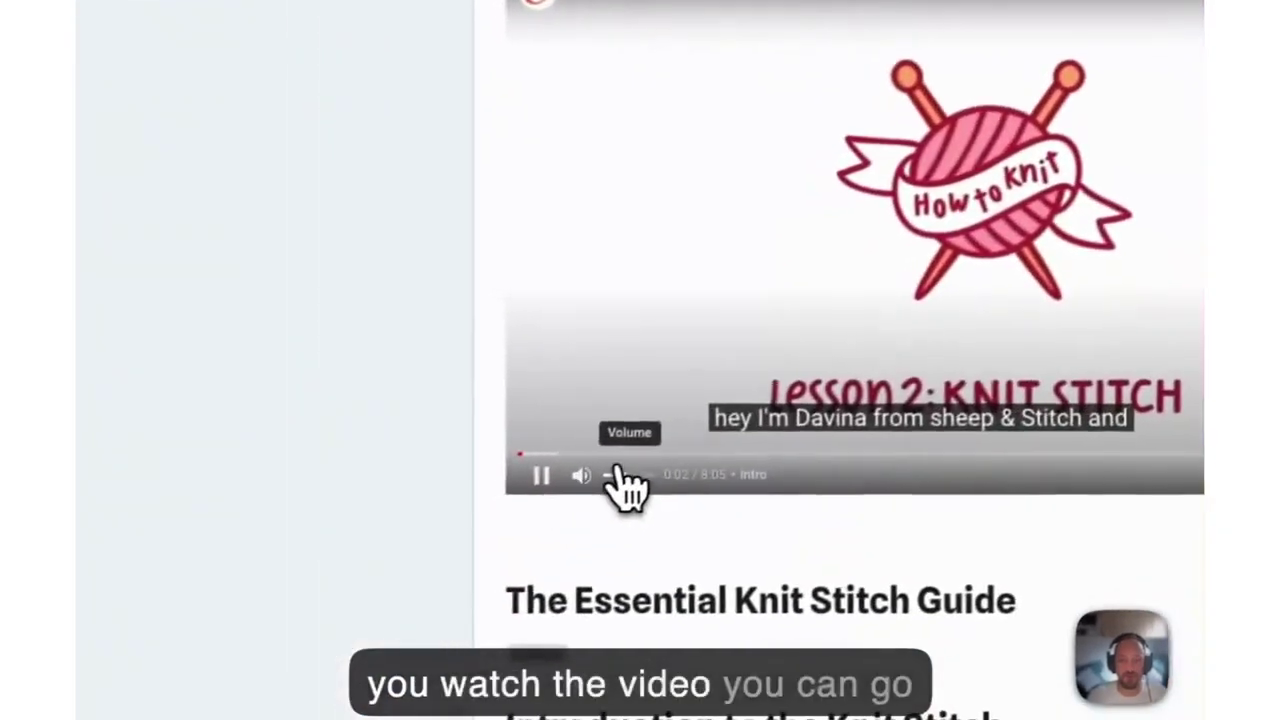
Step: Jump the embedded video to 7:25 using the timestamp above Conclusion and Next Steps
{"action": "scroll", "coordinate": [712, 549], "scroll_direction": "down", "scroll_amount": 10}
{"action": "scroll", "coordinate": [545, 240], "scroll_direction": "up", "scroll_amount": 10}
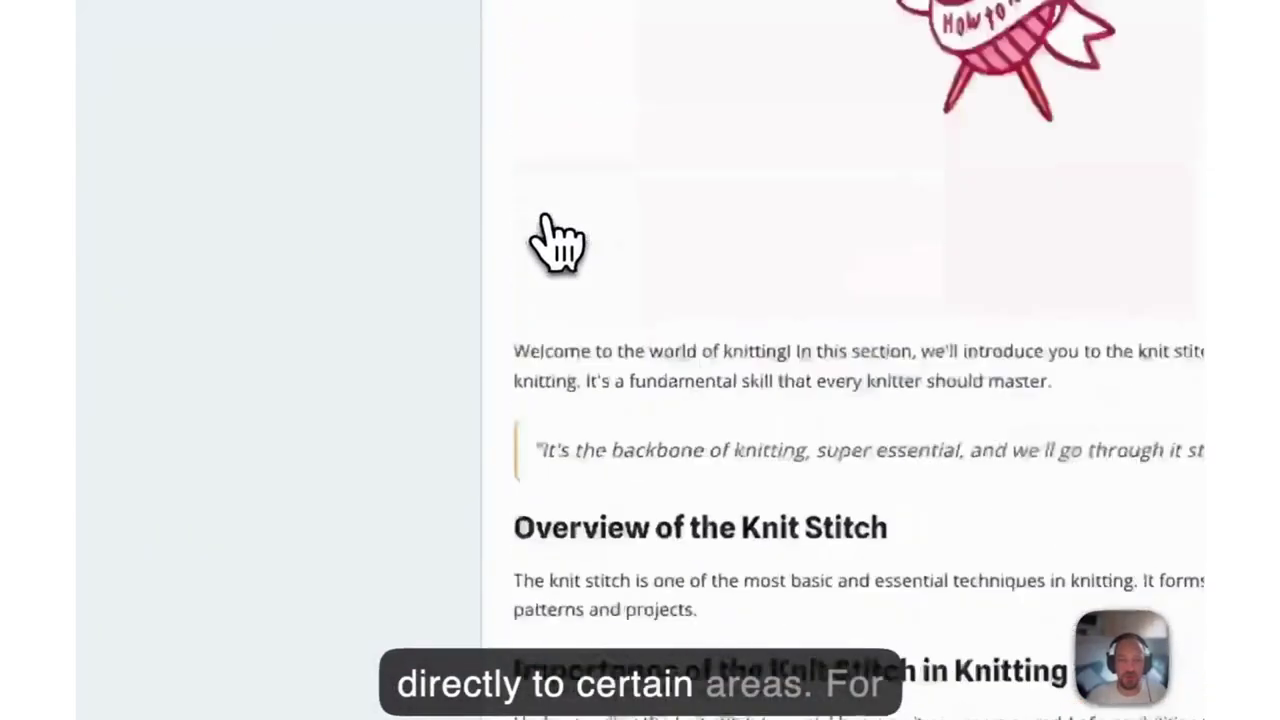
{"action": "scroll", "coordinate": [545, 226], "scroll_direction": "down", "scroll_amount": 15}
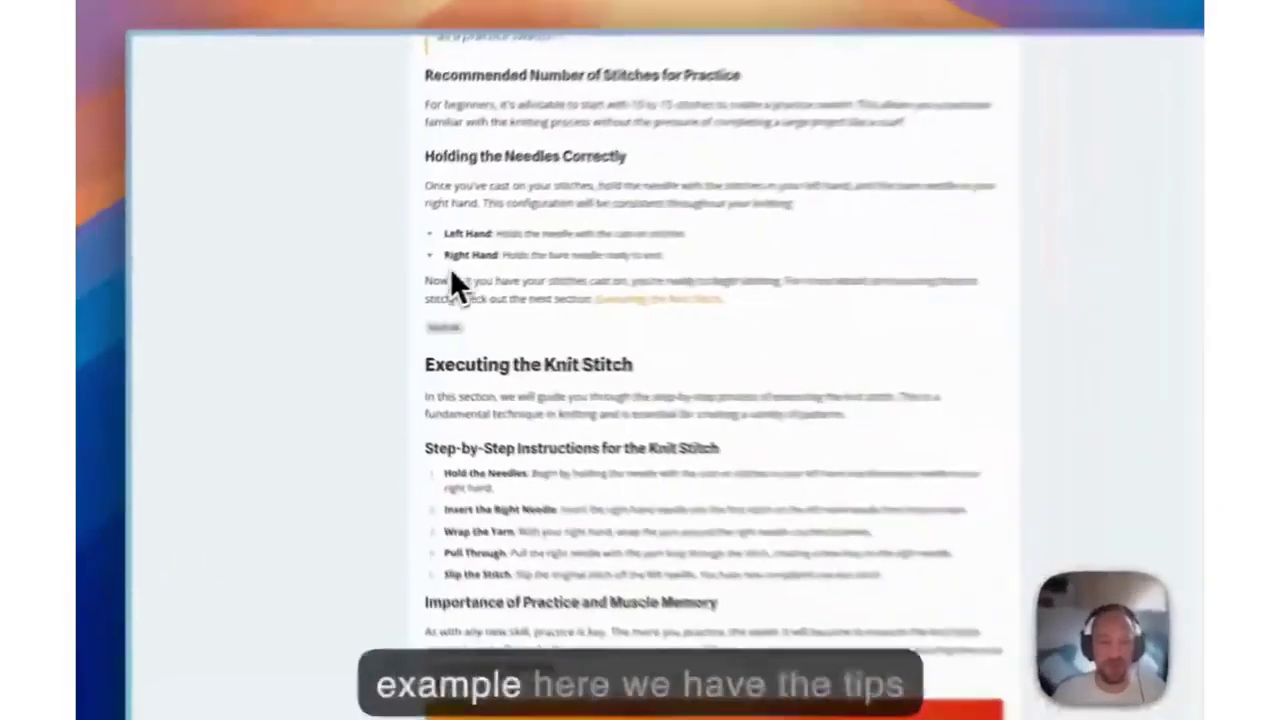
{"action": "scroll", "coordinate": [508, 200], "scroll_direction": "up", "scroll_amount": 2}
{"action": "scroll", "coordinate": [450, 343], "scroll_direction": "down", "scroll_amount": 4}
{"action": "scroll", "coordinate": [440, 350], "scroll_direction": "down", "scroll_amount": 4}
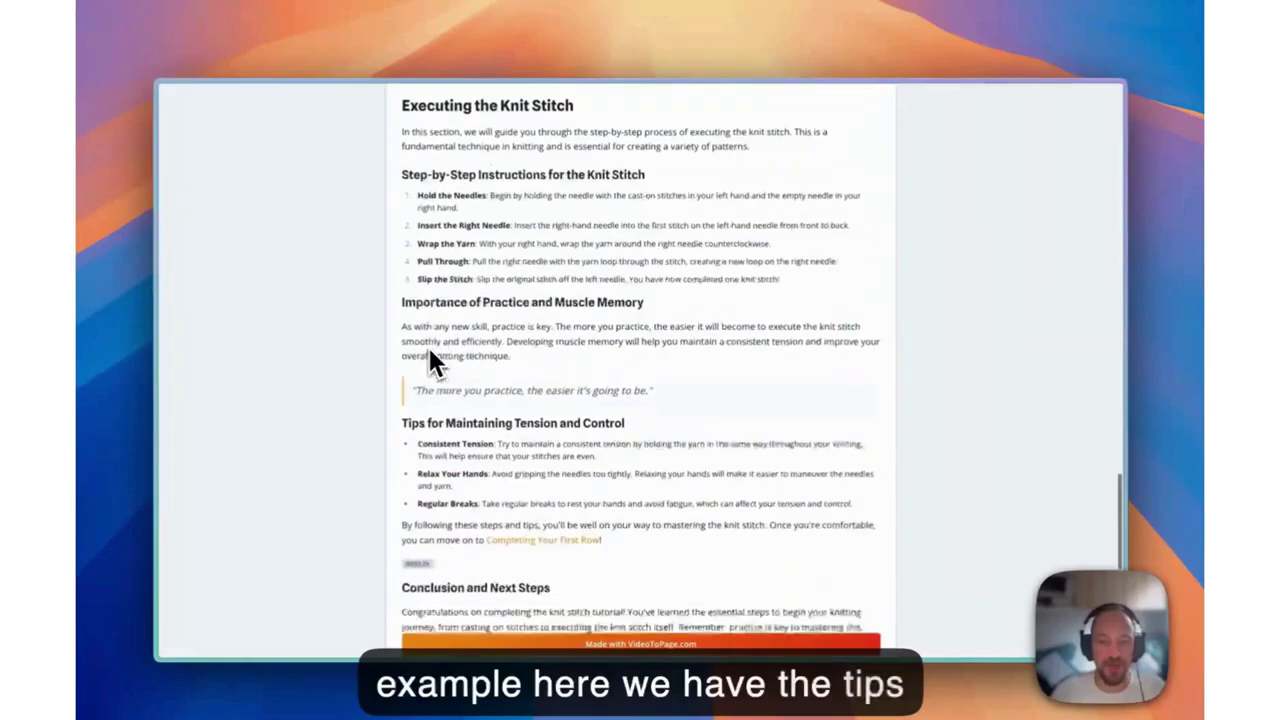
{"action": "left_click_drag", "start_coordinate": [402, 337], "coordinate": [579, 337]}
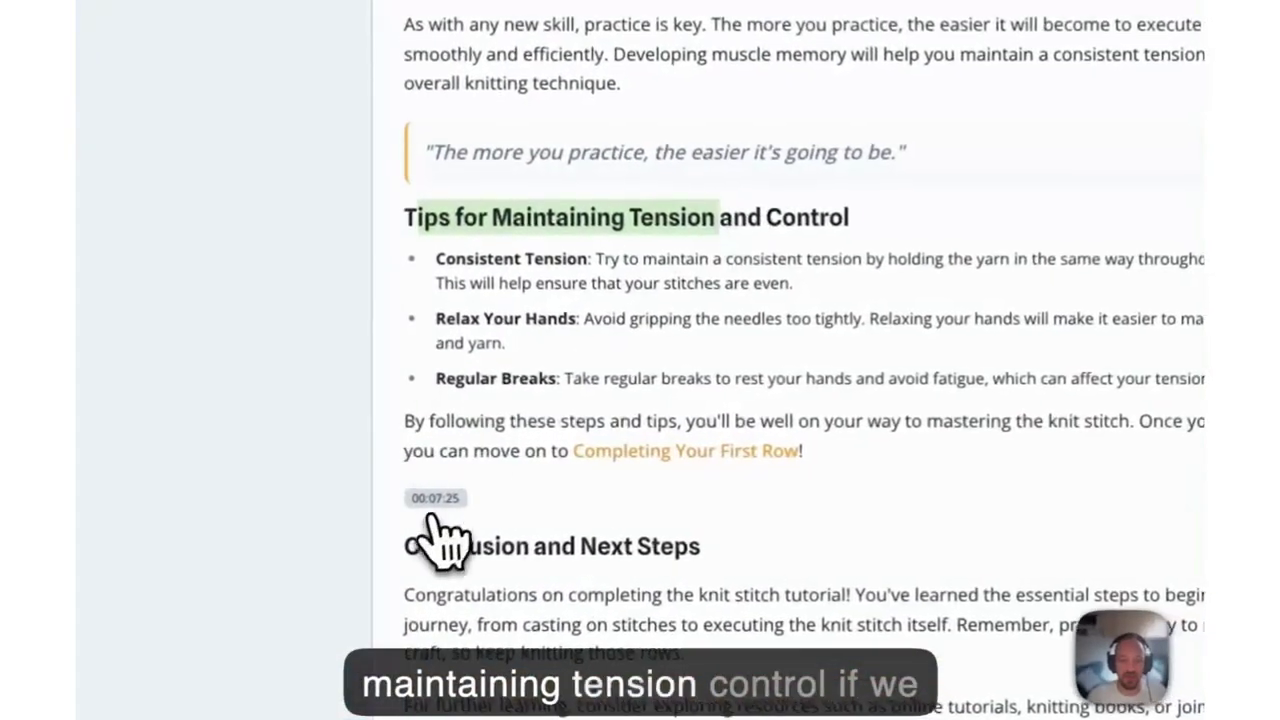
{"action": "left_click", "coordinate": [435, 498]}
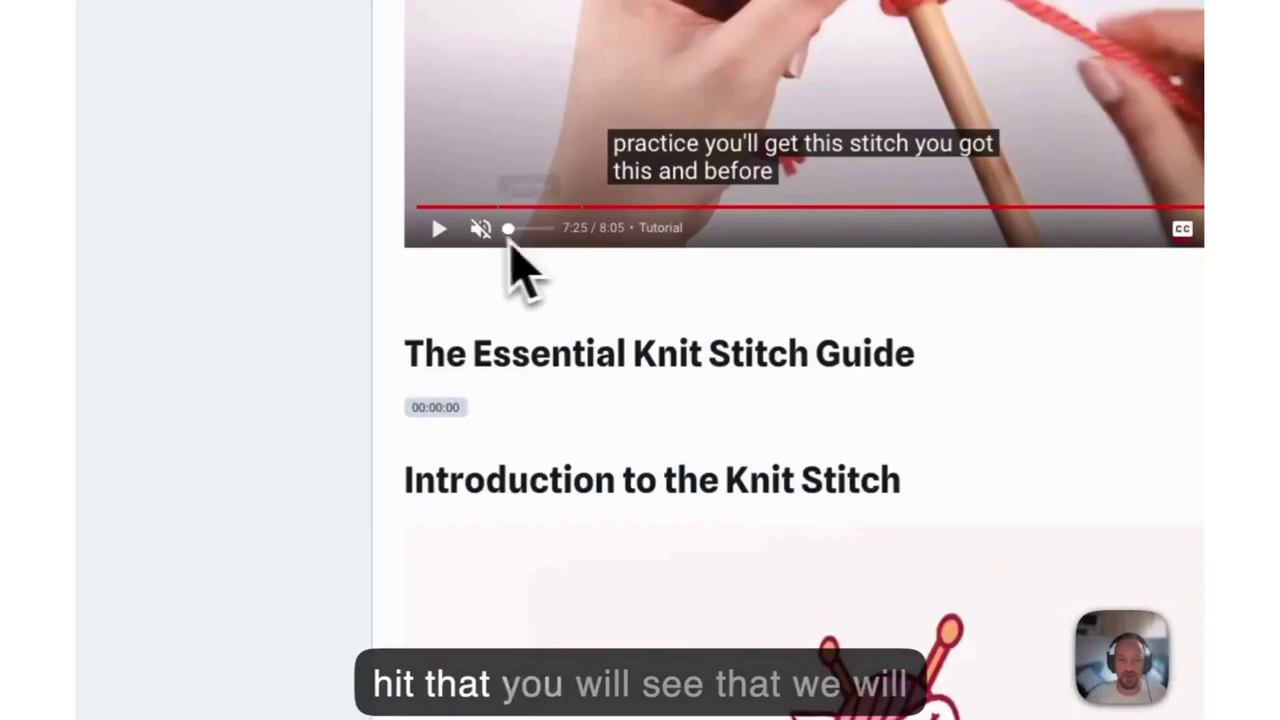